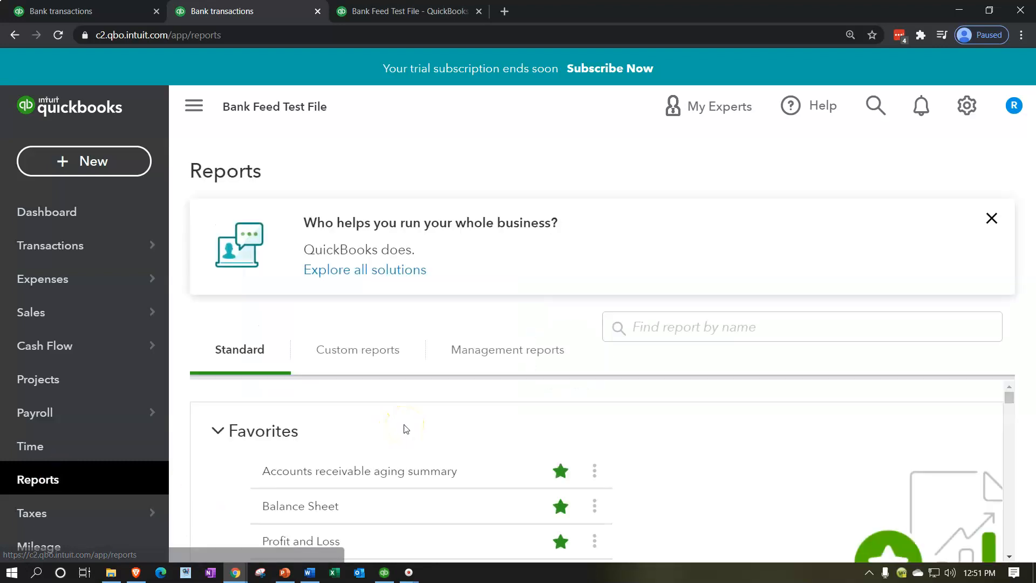
# Step: Open the Balance Sheet report and run it for the period 01/01/2020 to 12/31/2020, with the navigation sidebar collapsed
pyautogui.click(309, 511)
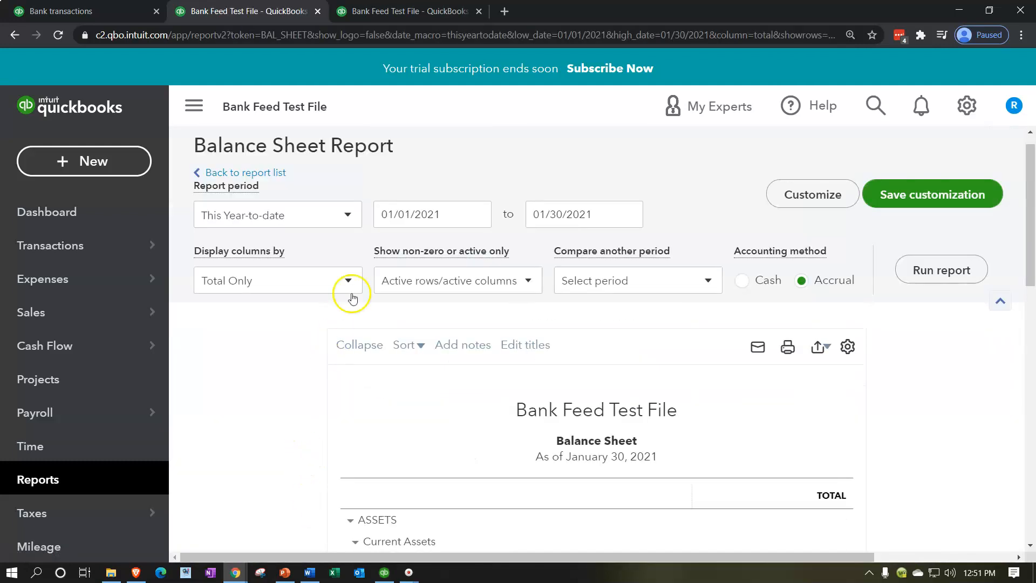
pyautogui.click(427, 232)
pyautogui.moveTo(442, 238); pyautogui.dragTo(395, 208)
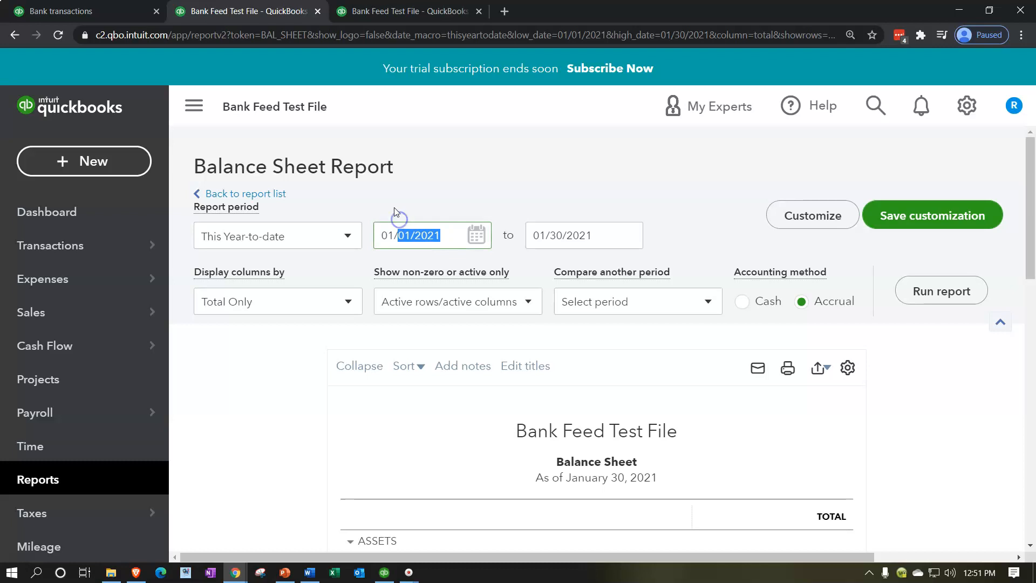
pyautogui.press('BackSpace')
pyautogui.press('BackSpace')
pyautogui.press('BackSpace')
pyautogui.press('BackSpace')
pyautogui.write('010120')
pyautogui.press('Tab')
pyautogui.write('123120')
pyautogui.press('Tab')
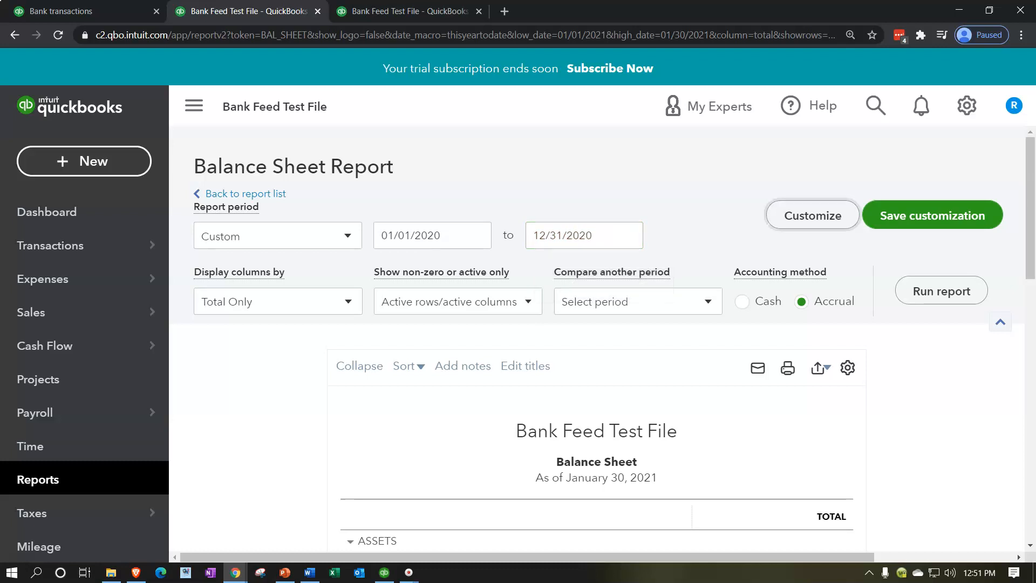
pyautogui.click(924, 289)
pyautogui.scroll(-3, 409, 167)
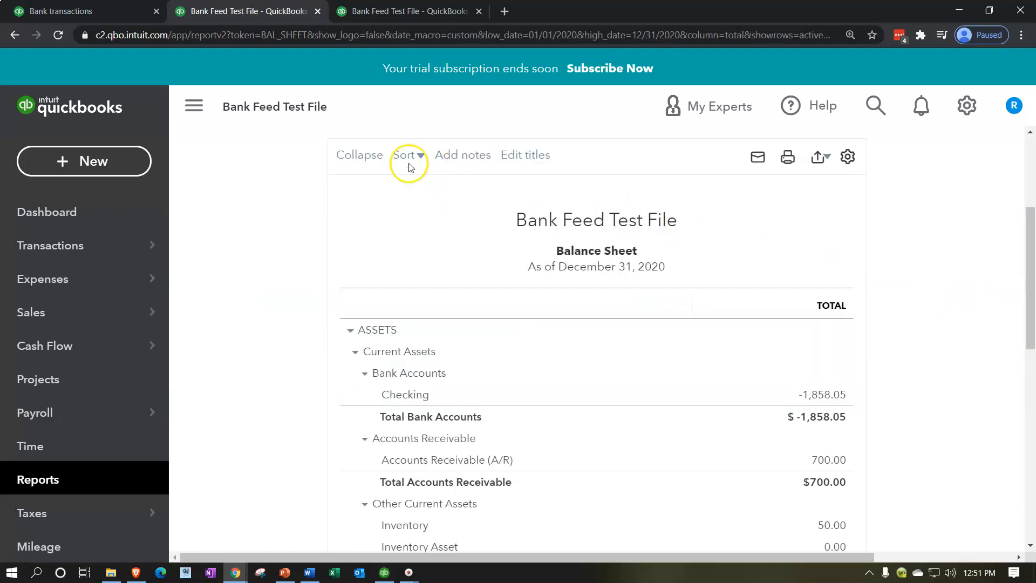
pyautogui.click(194, 106)
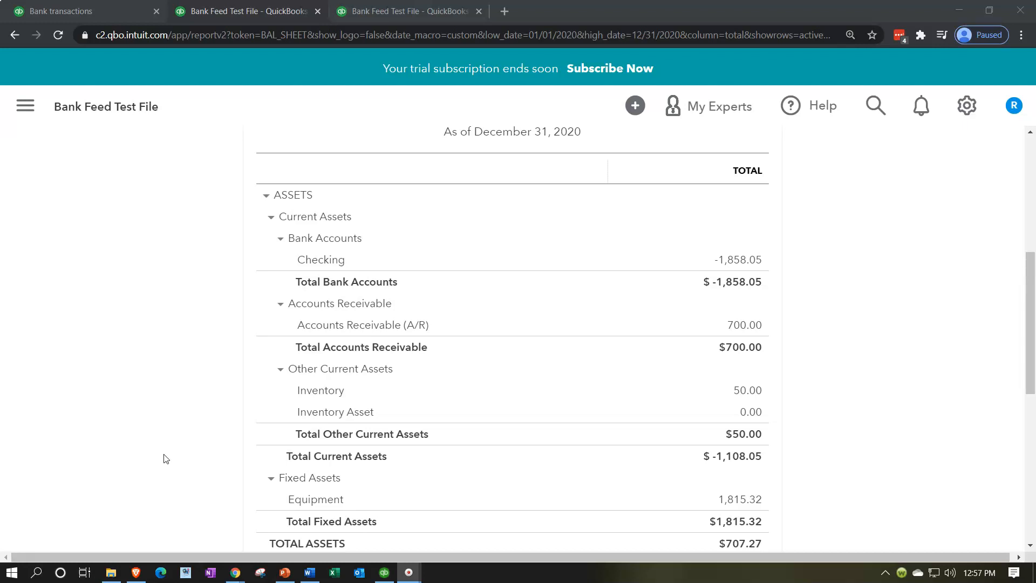
pyautogui.scroll(-2, 165, 459)
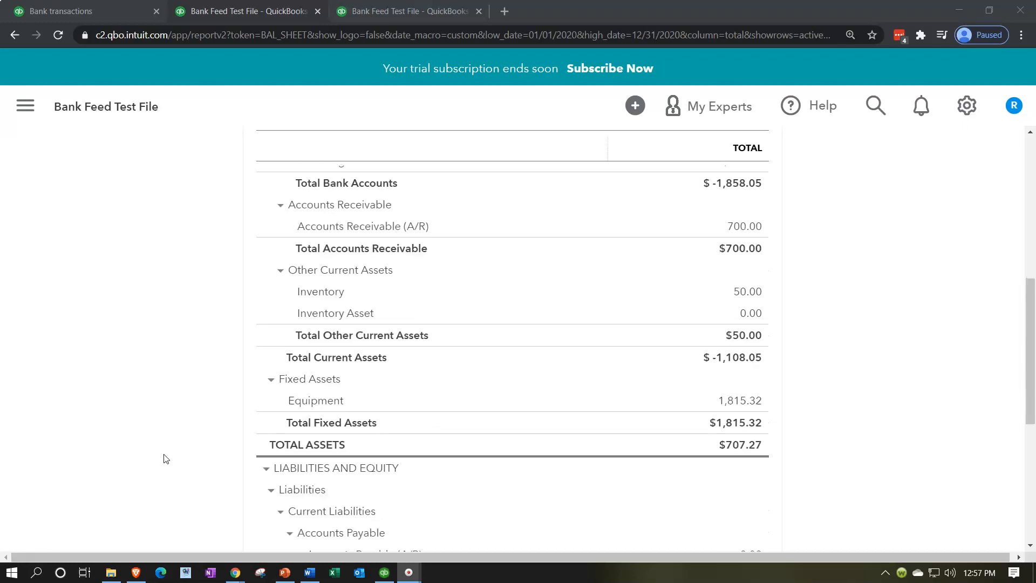
pyautogui.scroll(2, 166, 458)
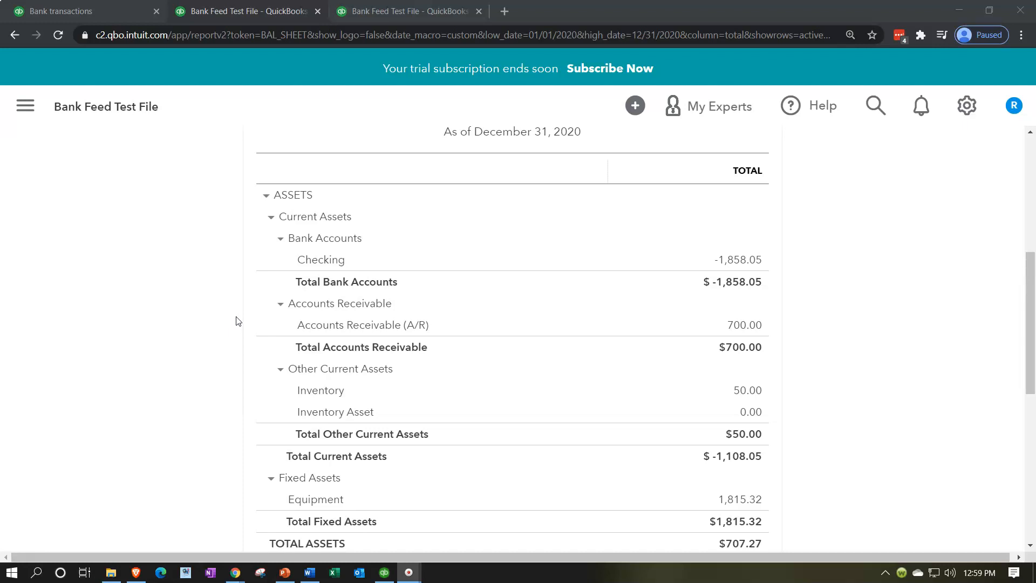
pyautogui.scroll(-2, 235, 321)
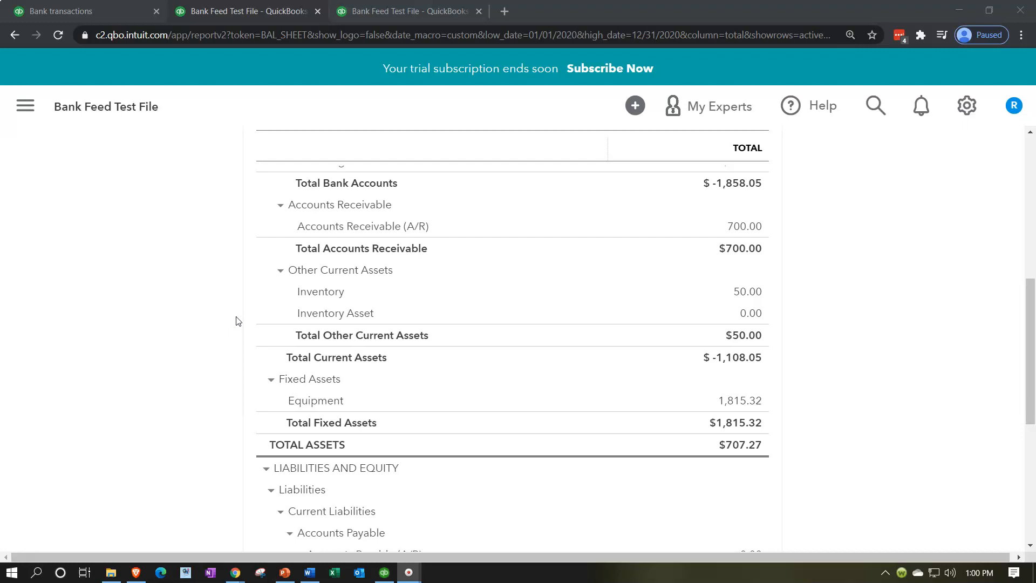
pyautogui.scroll(2, 236, 321)
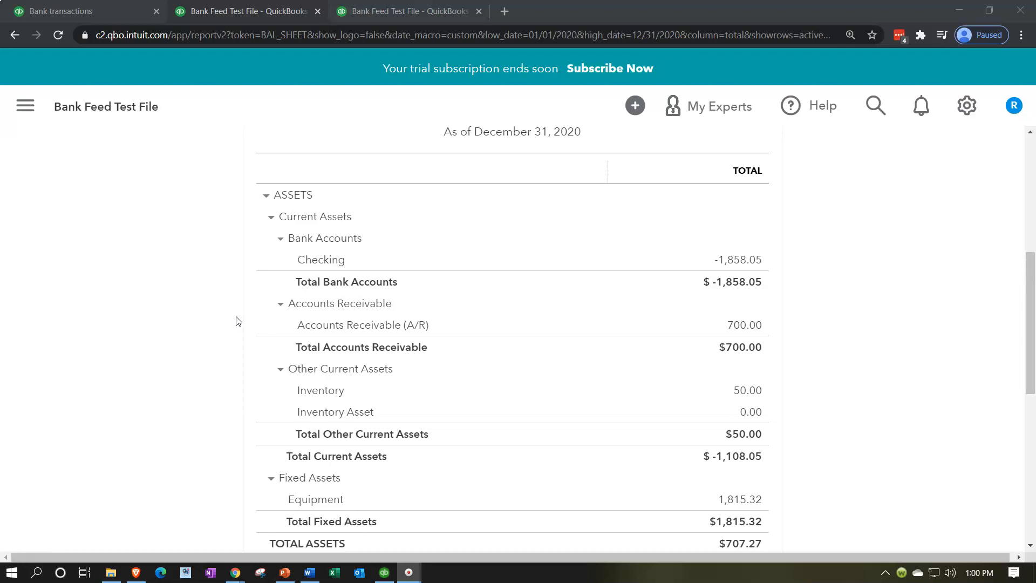
pyautogui.click(242, 317)
pyautogui.click(180, 158)
# Step: Return to the bank transactions for review and expand the $50.00 PRIMERICA01 ACH deposit transaction dated 06/17/2020
pyautogui.click(78, 13)
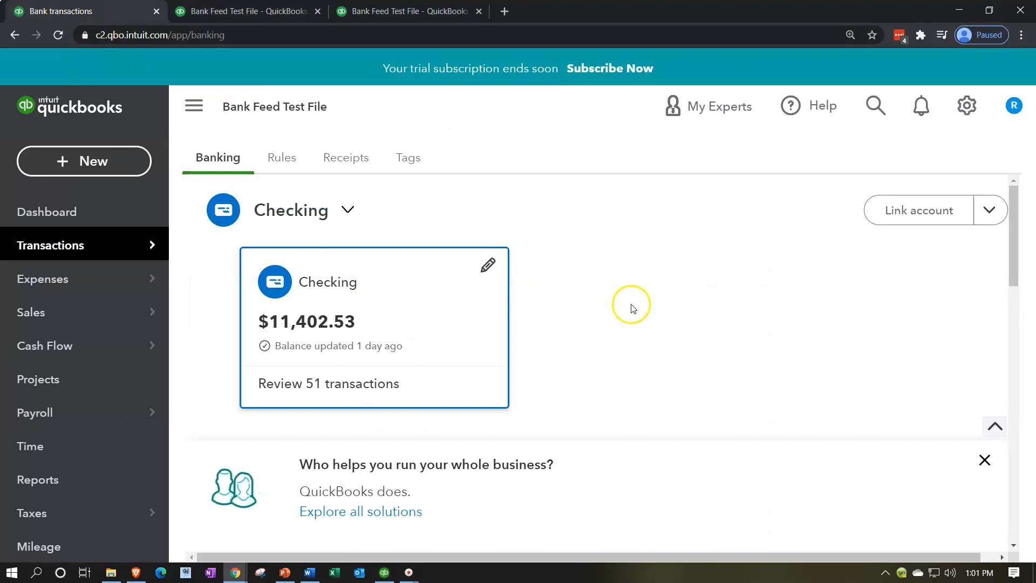
pyautogui.scroll(-6, 633, 309)
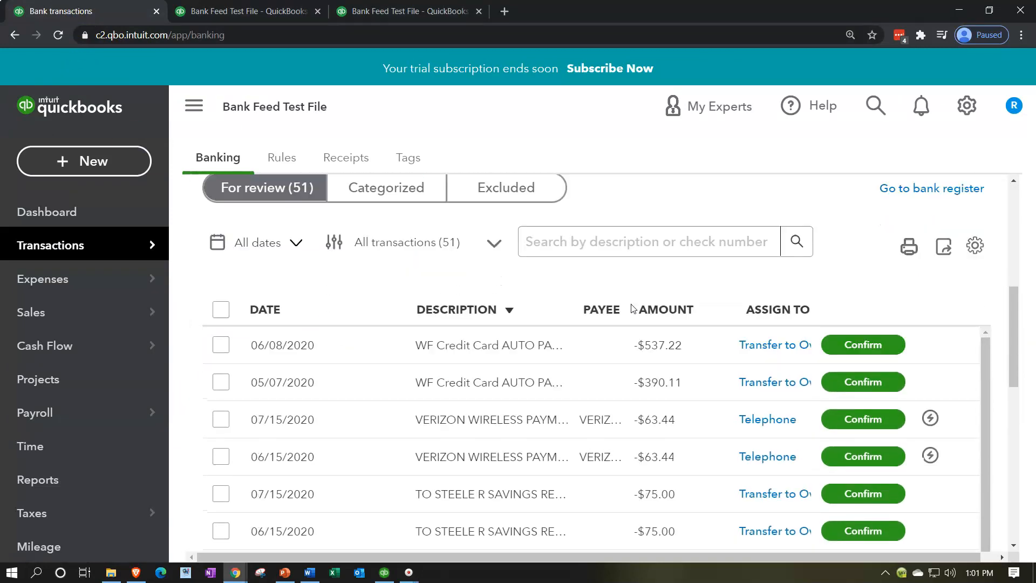
pyautogui.scroll(-6, 632, 309)
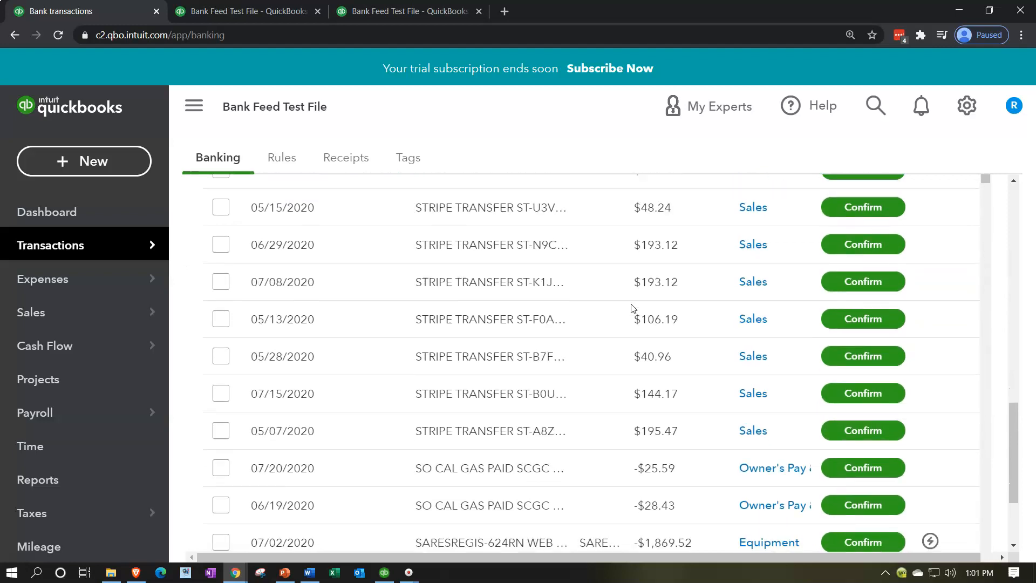
pyautogui.scroll(-5, 633, 308)
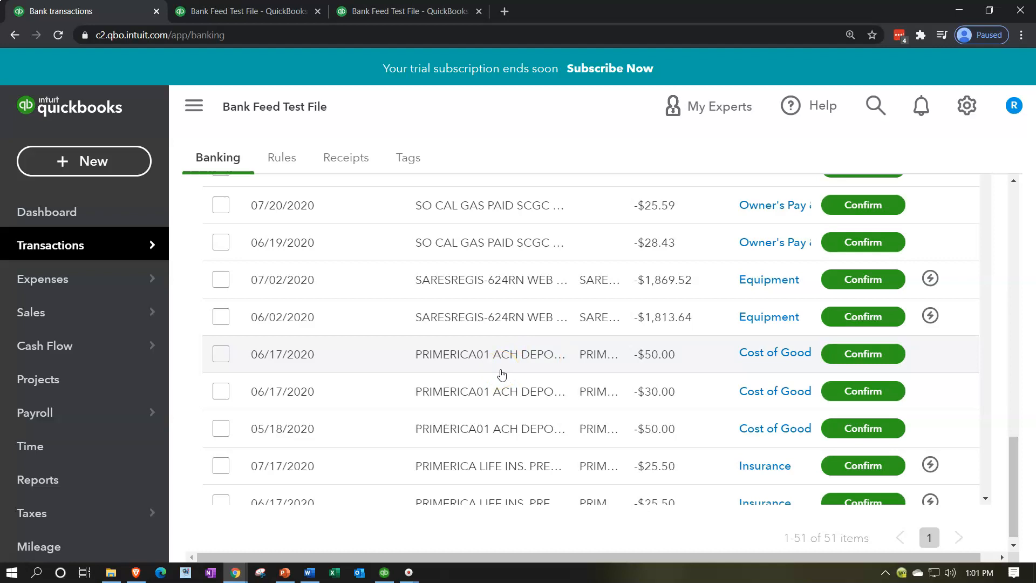
pyautogui.click(196, 115)
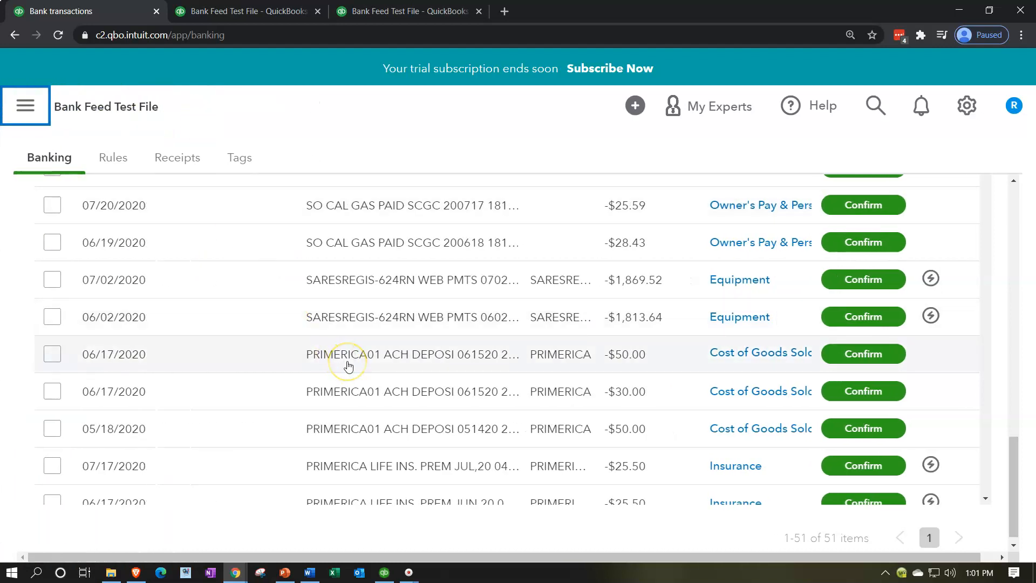
pyautogui.click(399, 353)
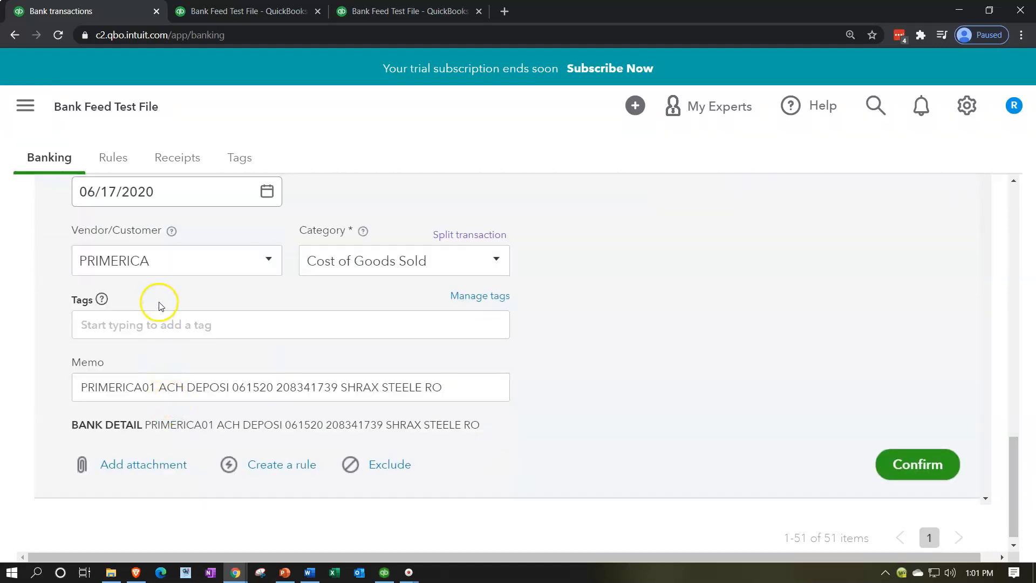
pyautogui.click(170, 267)
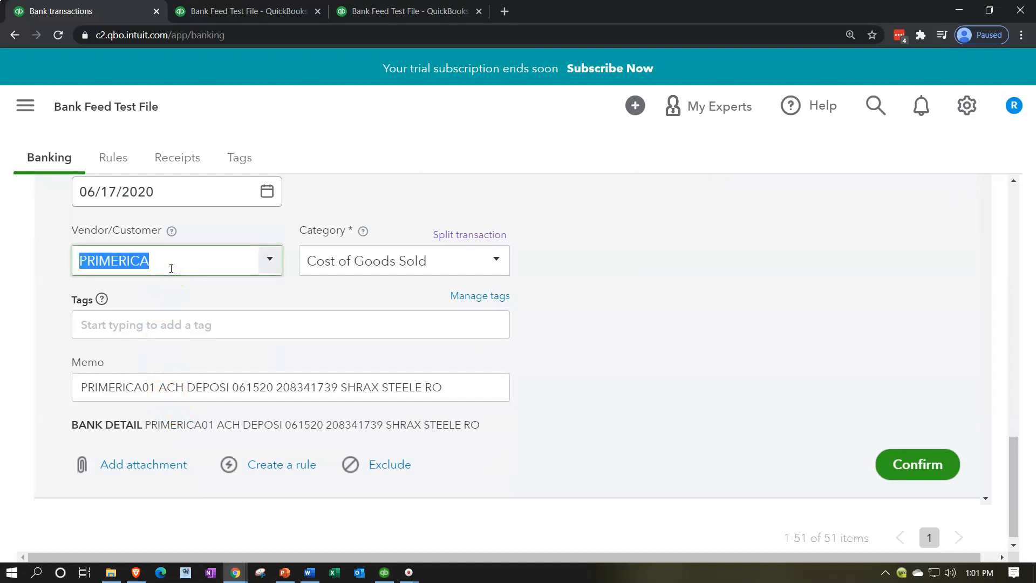
pyautogui.click(171, 268)
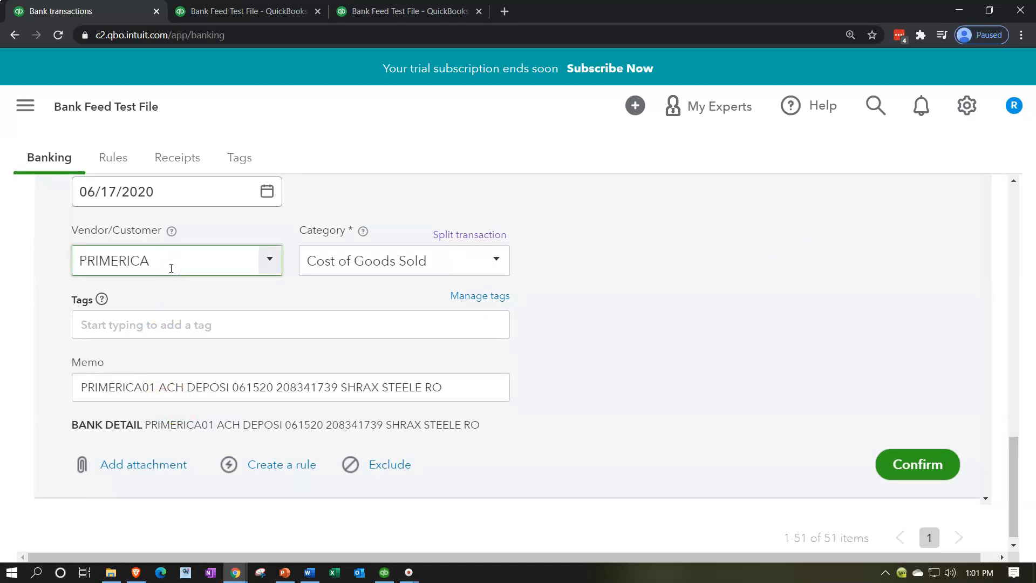
pyautogui.write('A')
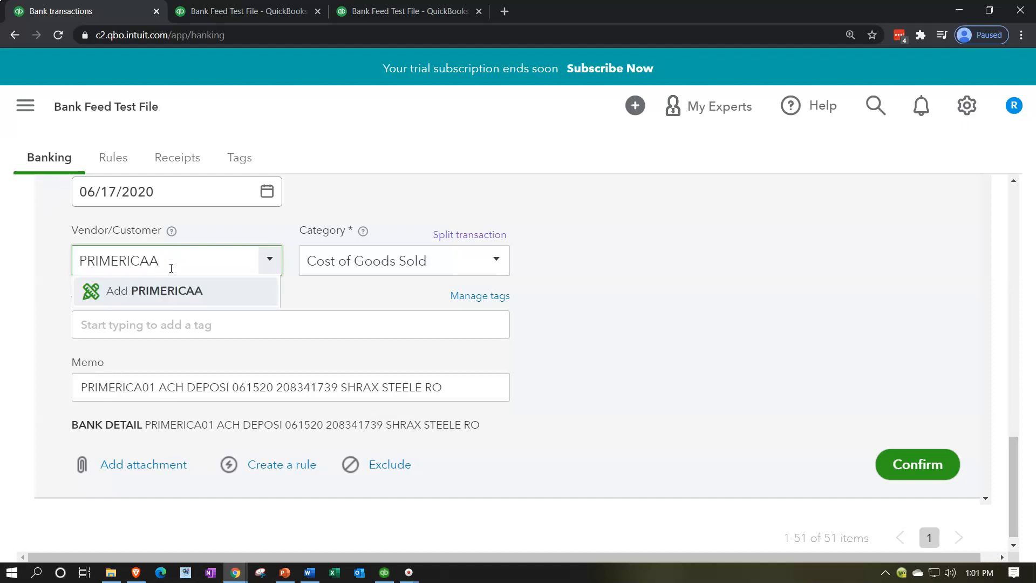
pyautogui.press('BackSpace')
pyautogui.press('BackSpace')
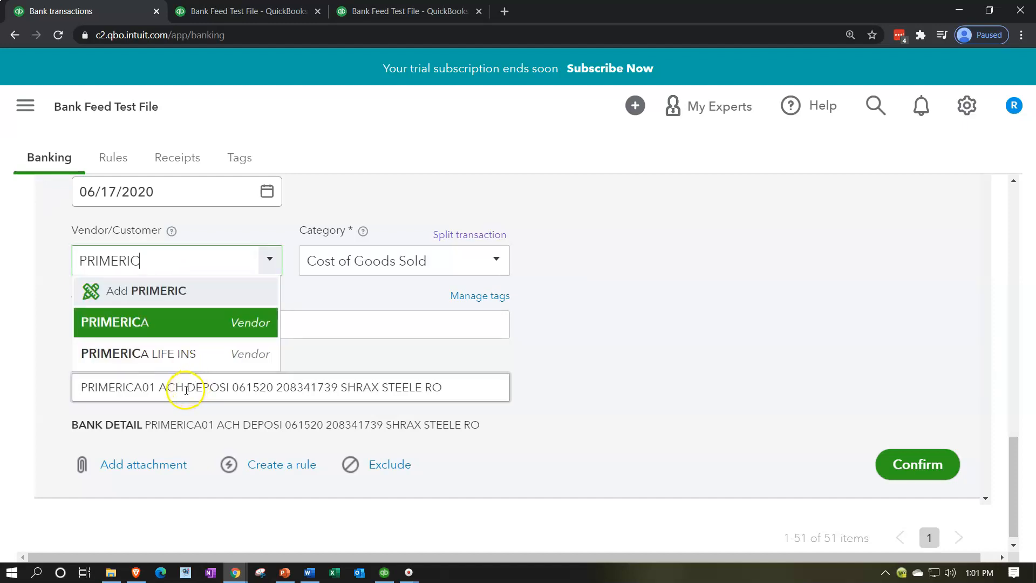
# Step: Copy PRIMERICA01 ACH from the transaction's memo and save it as a new vendor for the transaction
pyautogui.click(96, 386)
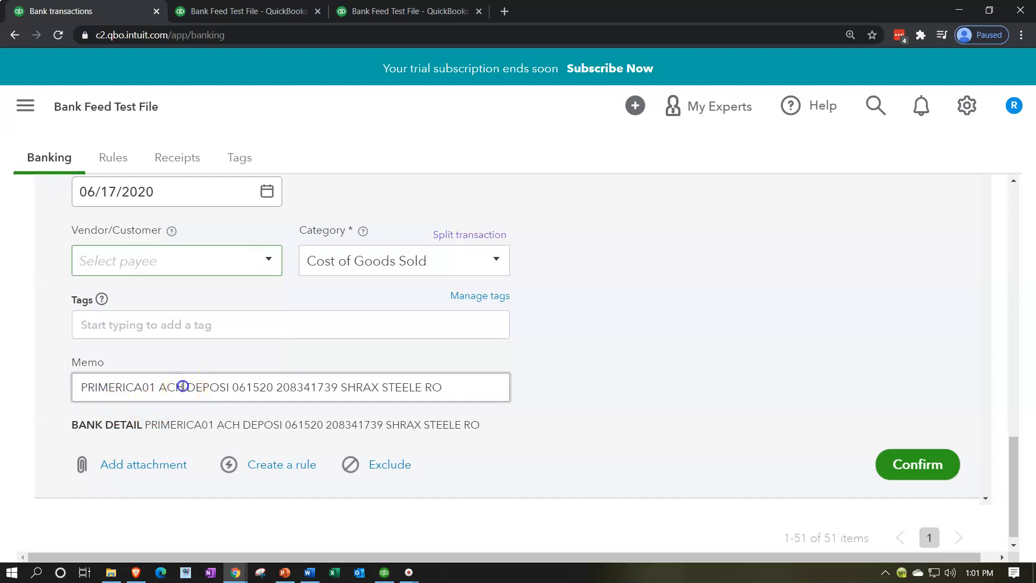
pyautogui.moveTo(183, 387); pyautogui.dragTo(66, 390)
pyautogui.hotkey('ctrl', 'c')
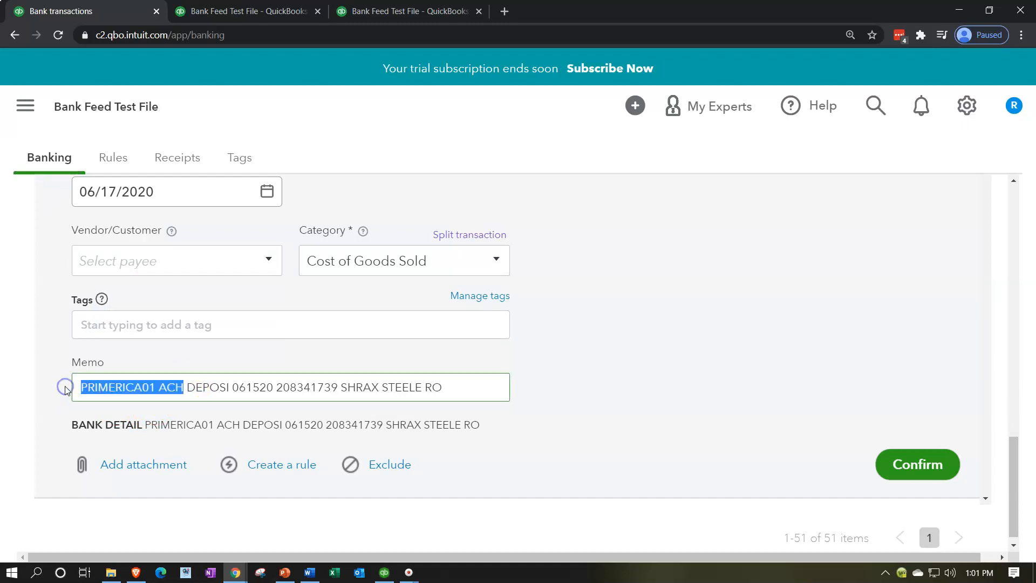
pyautogui.click(157, 261)
pyautogui.hotkey('ctrl', 'v')
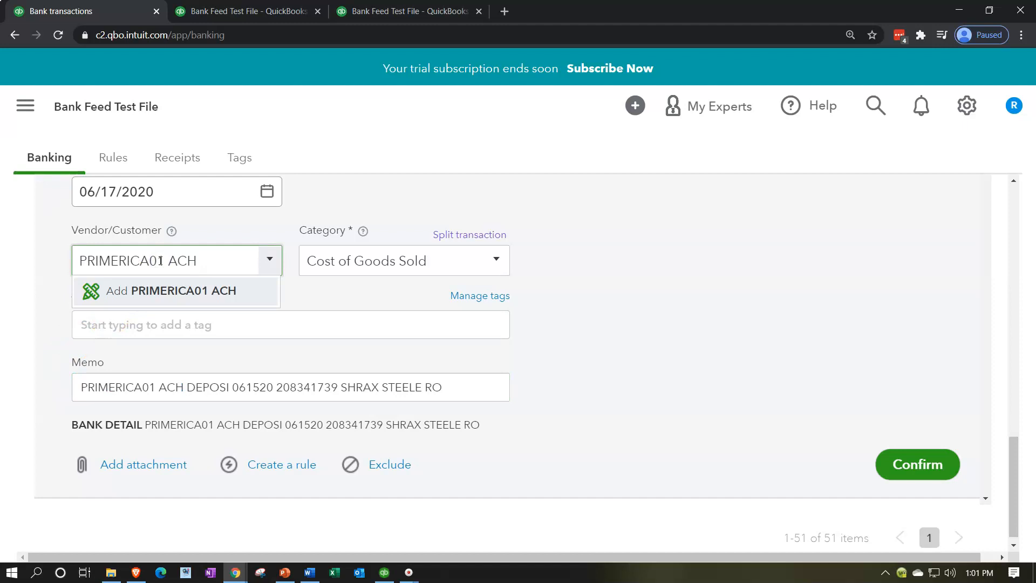
pyautogui.press('Return')
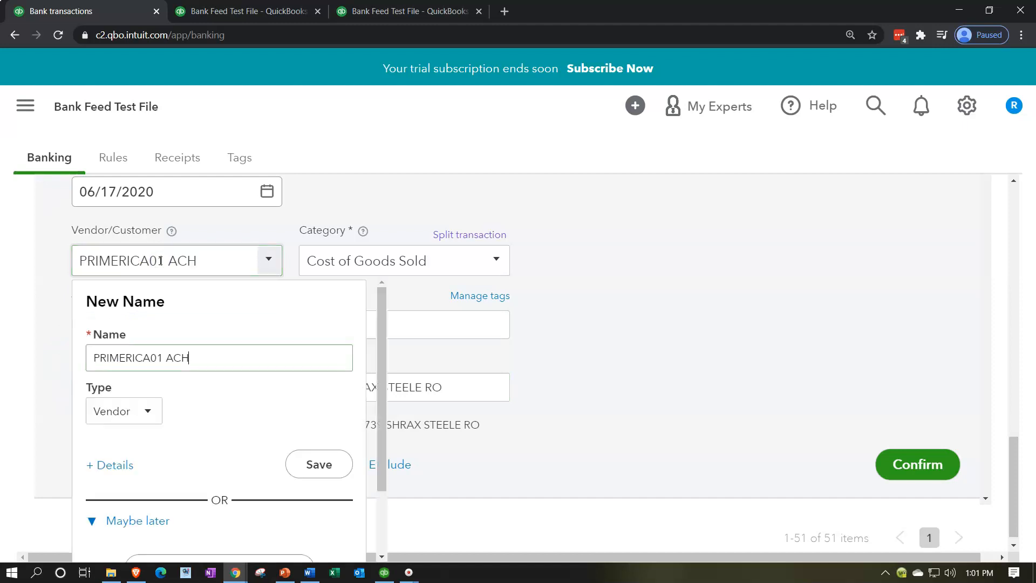
pyautogui.click(309, 456)
# Step: Try to add a new category account for the transaction as a sub-account and browse the available parent accounts
pyautogui.click(502, 267)
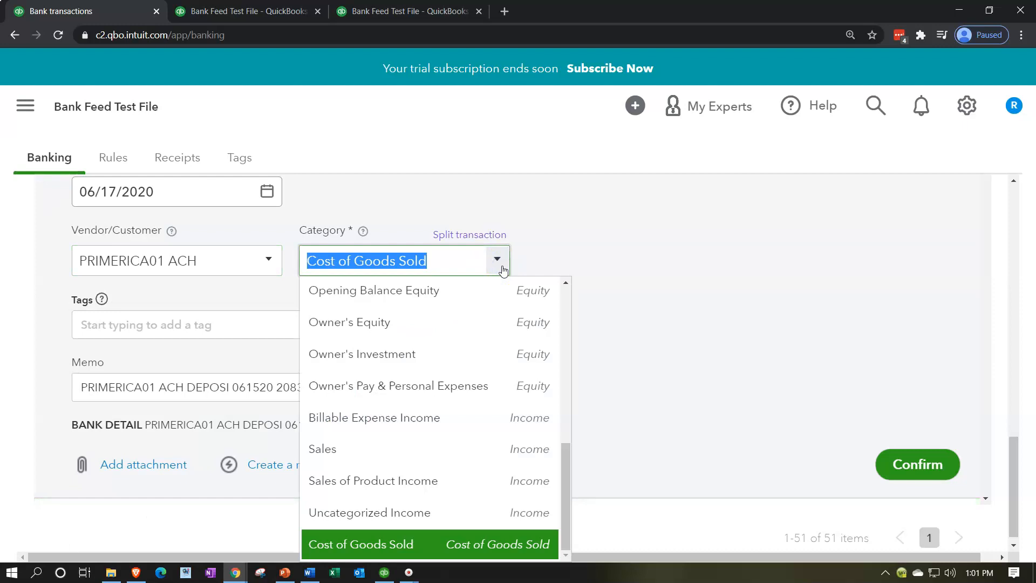
pyautogui.scroll(3, 451, 423)
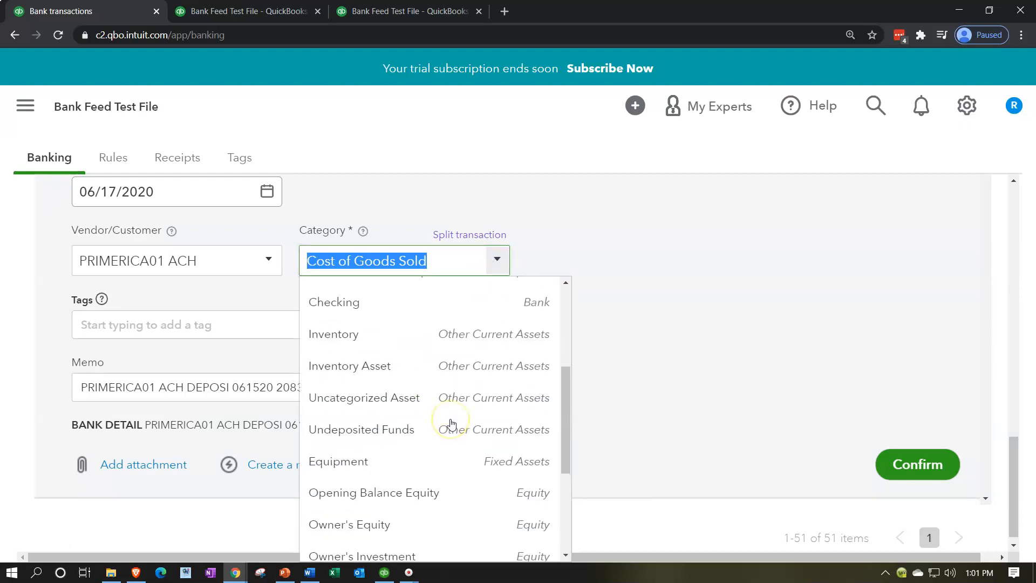
pyautogui.scroll(4, 451, 422)
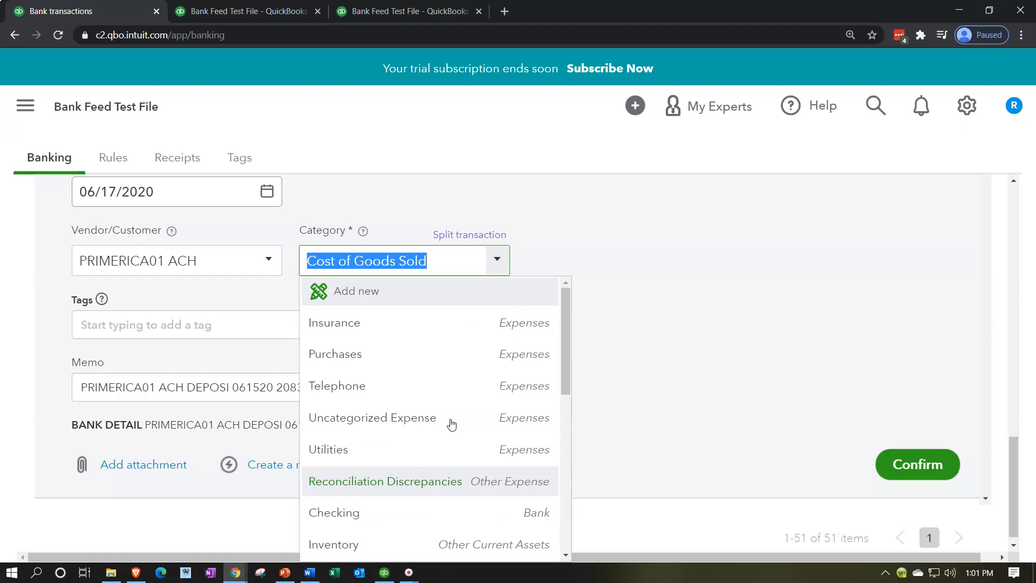
pyautogui.click(345, 290)
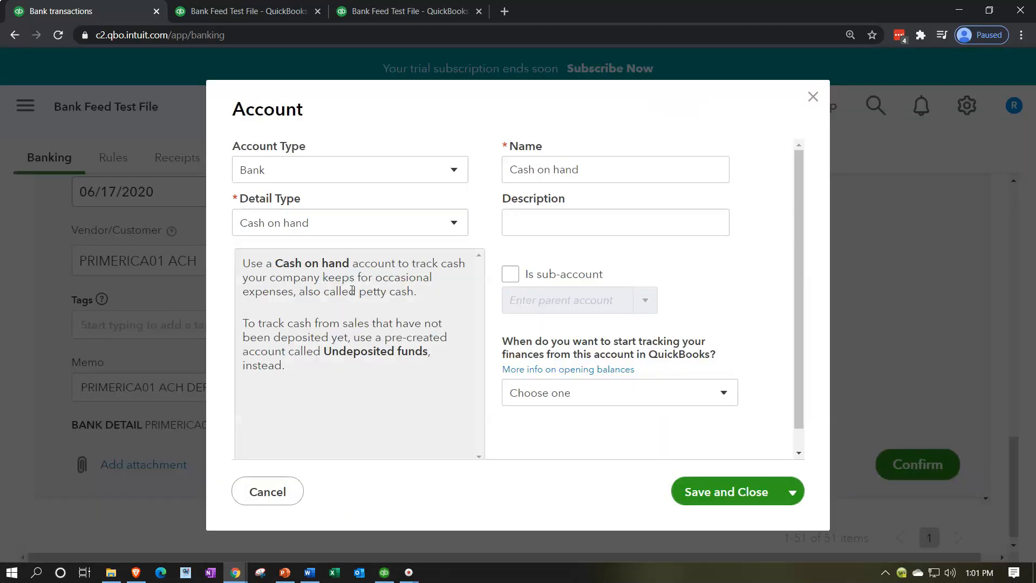
pyautogui.click(512, 276)
pyautogui.click(644, 298)
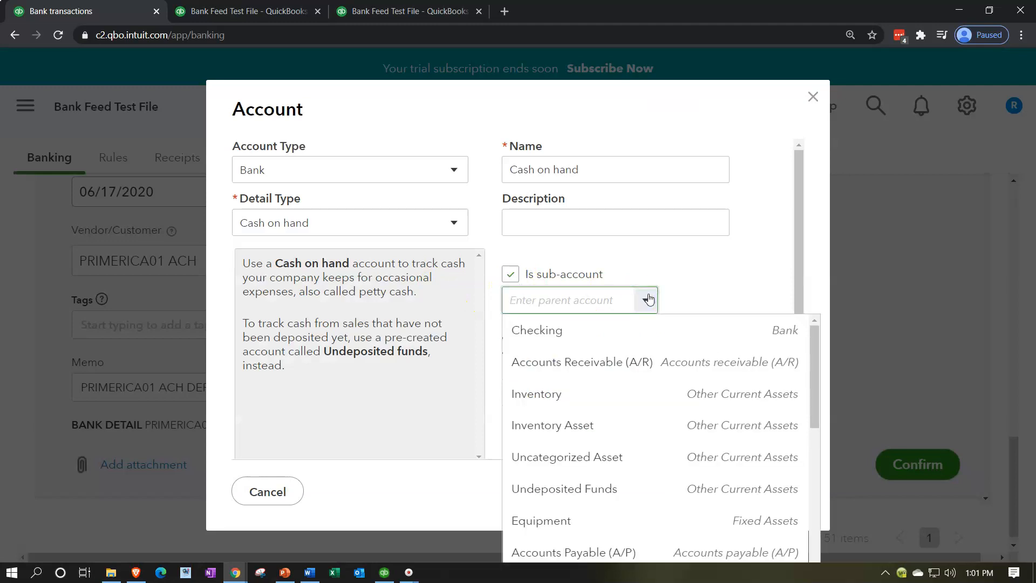
pyautogui.scroll(-10, 644, 436)
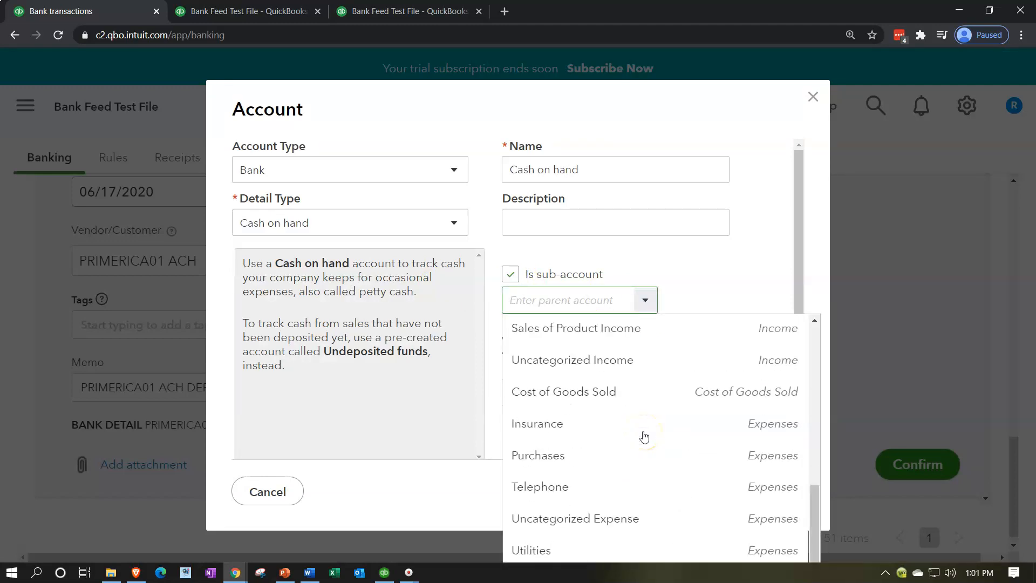
pyautogui.scroll(10, 644, 435)
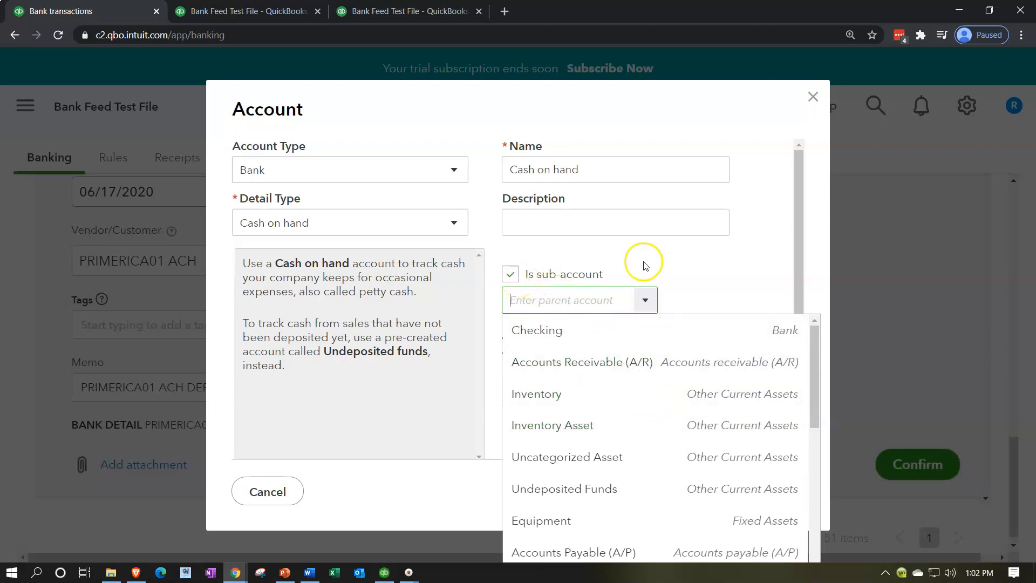
pyautogui.click(811, 104)
pyautogui.click(811, 105)
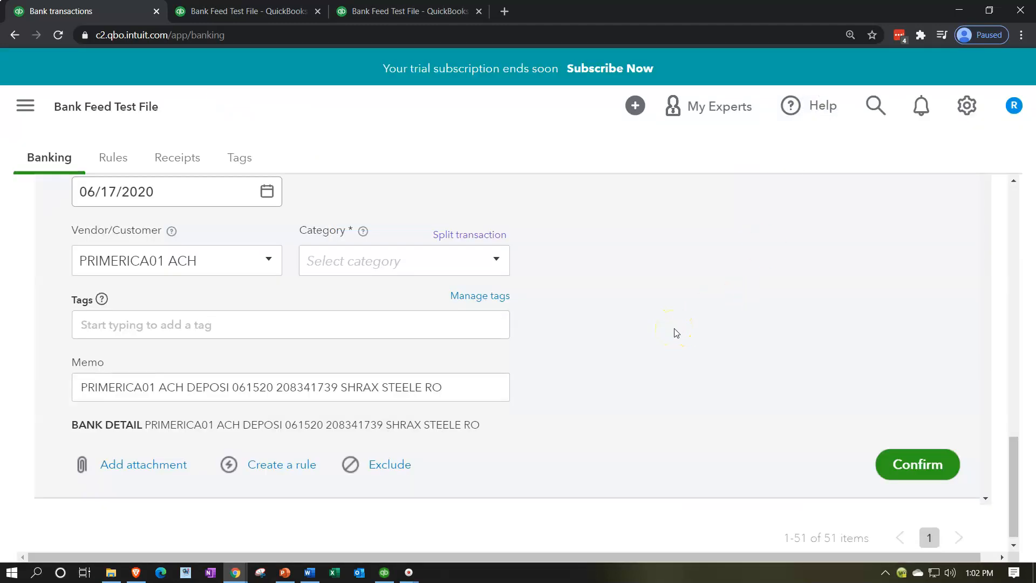
# Step: Duplicate the Profit and Loss report in a new browser tab
pyautogui.click(446, 14)
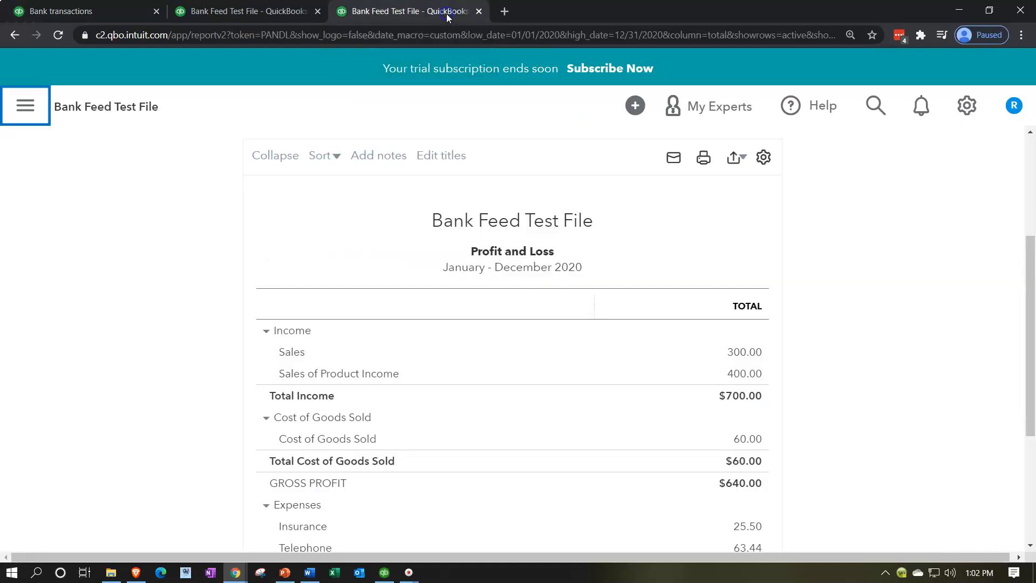
pyautogui.rightClick(446, 14)
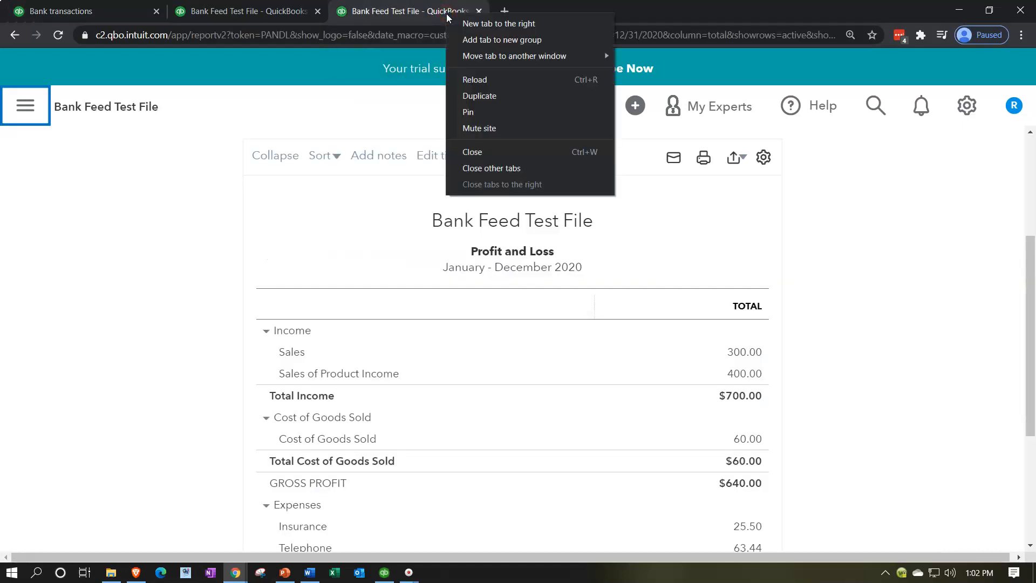
pyautogui.click(471, 93)
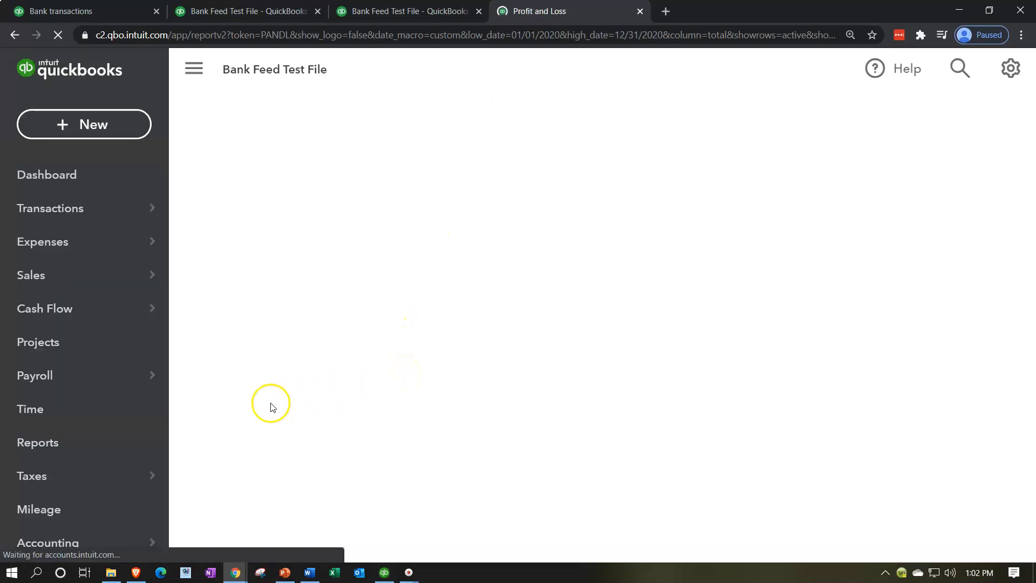
pyautogui.scroll(-2, 129, 456)
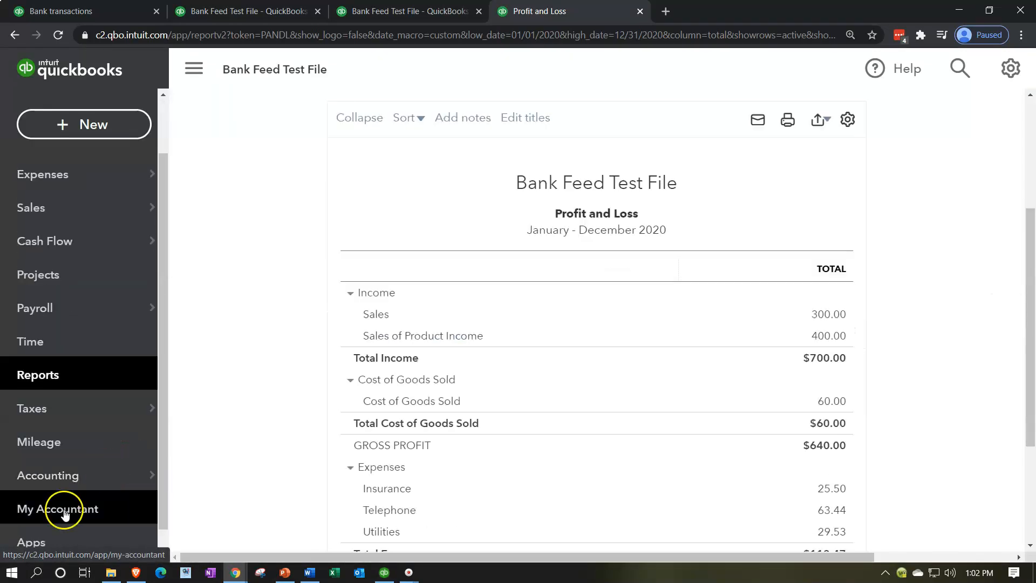
# Step: Open the Chart of Accounts and look through the existing asset accounts
pyautogui.click(60, 479)
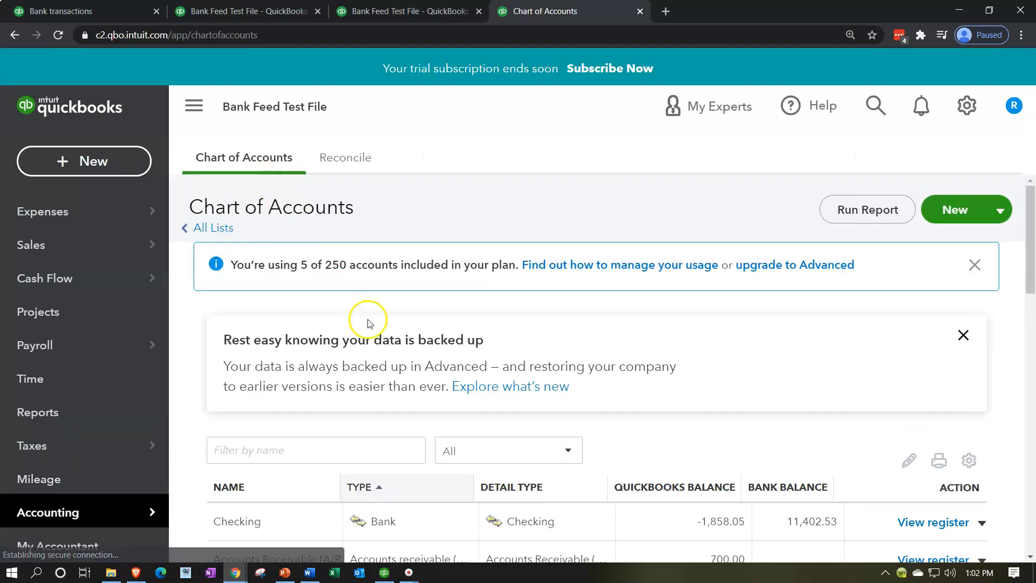
pyautogui.scroll(-3, 724, 354)
pyautogui.scroll(-2, 724, 354)
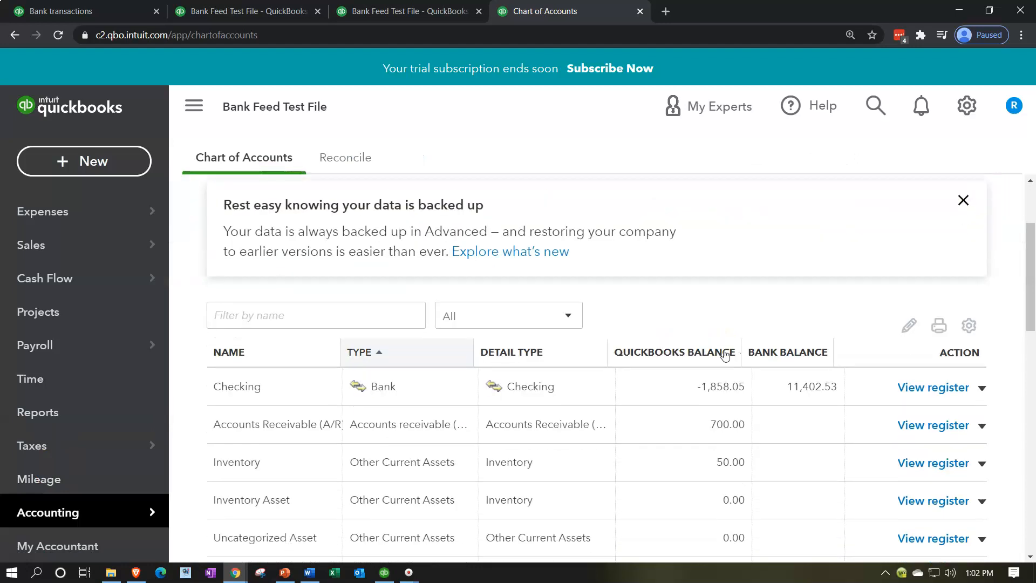
pyautogui.scroll(3, 724, 354)
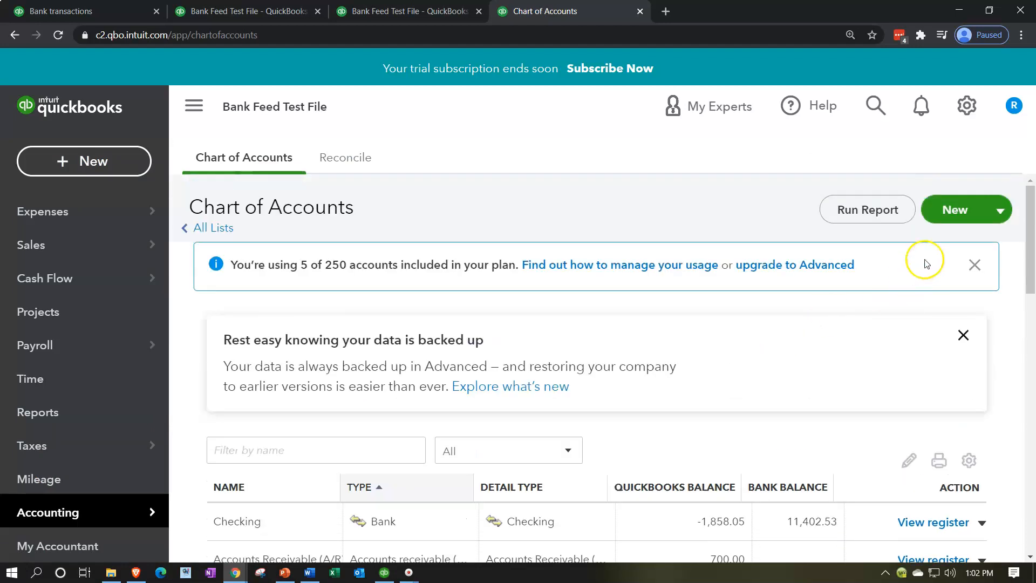
# Step: Create and save a new Other Current Assets account with detail type Investments - Other, named Investments - Other
pyautogui.click(951, 212)
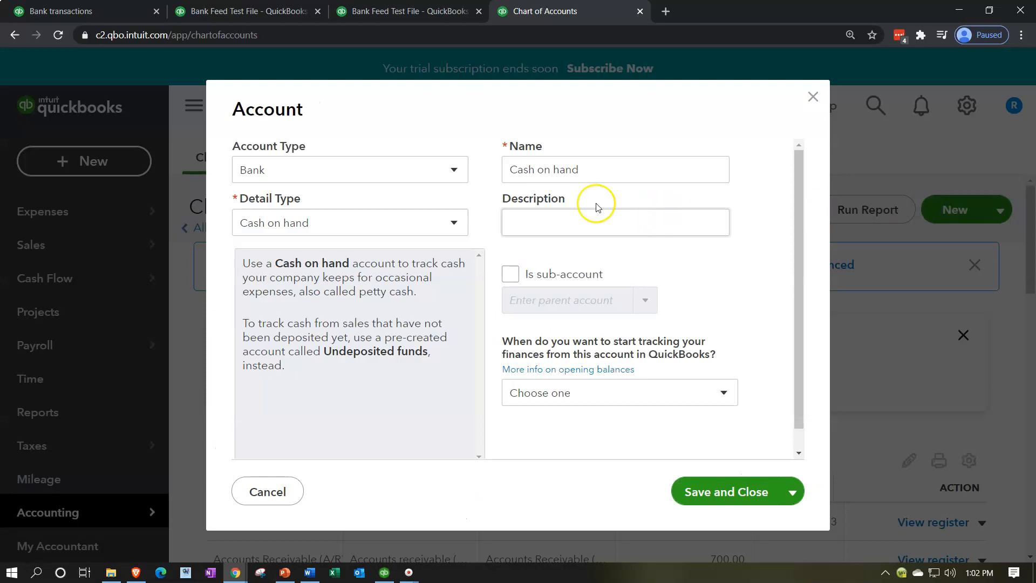
pyautogui.click(467, 173)
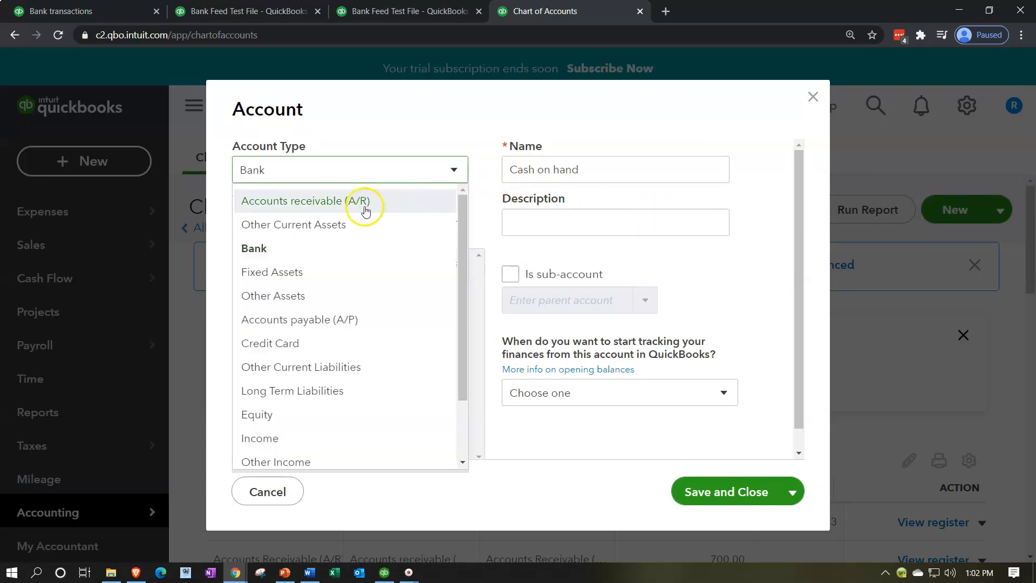
pyautogui.click(337, 235)
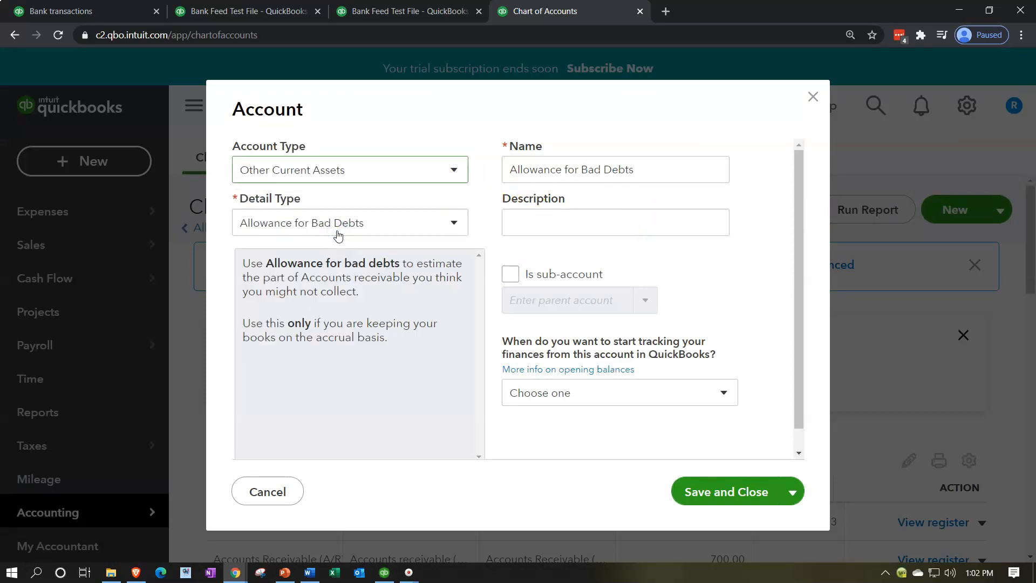
pyautogui.click(422, 224)
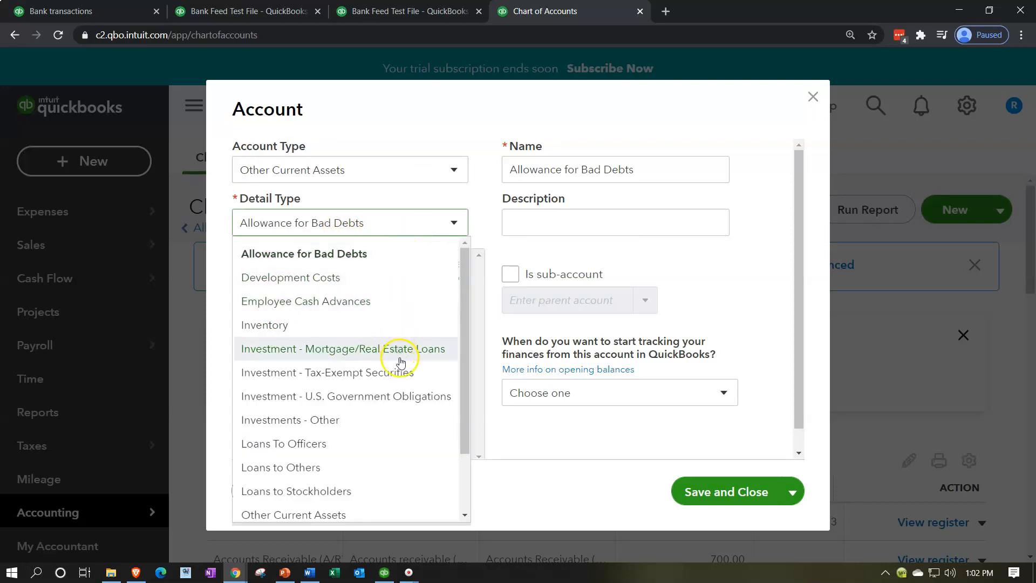
pyautogui.click(394, 421)
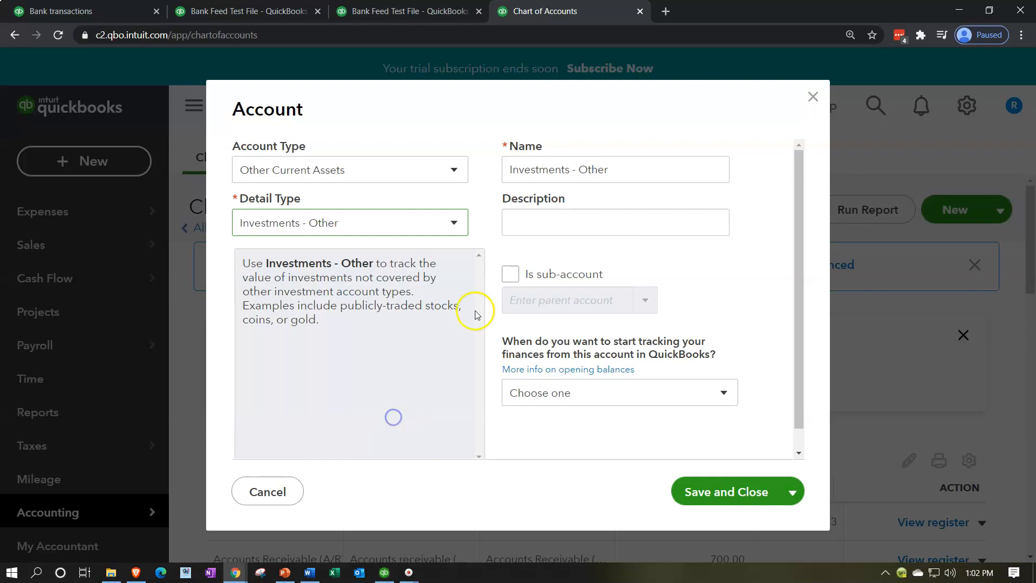
pyautogui.tripleClick(636, 170)
pyautogui.click(636, 171)
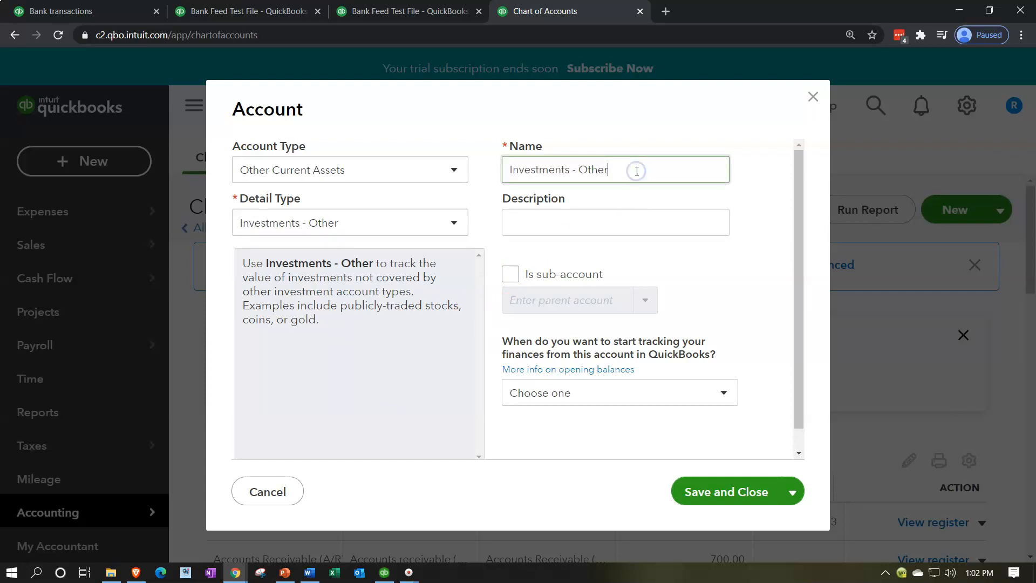
pyautogui.click(604, 212)
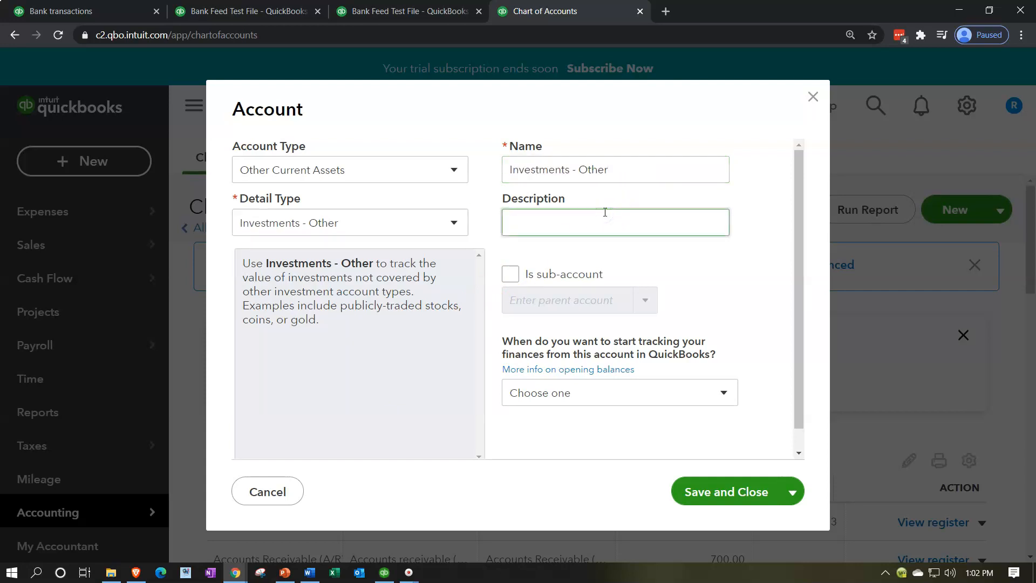
pyautogui.click(683, 500)
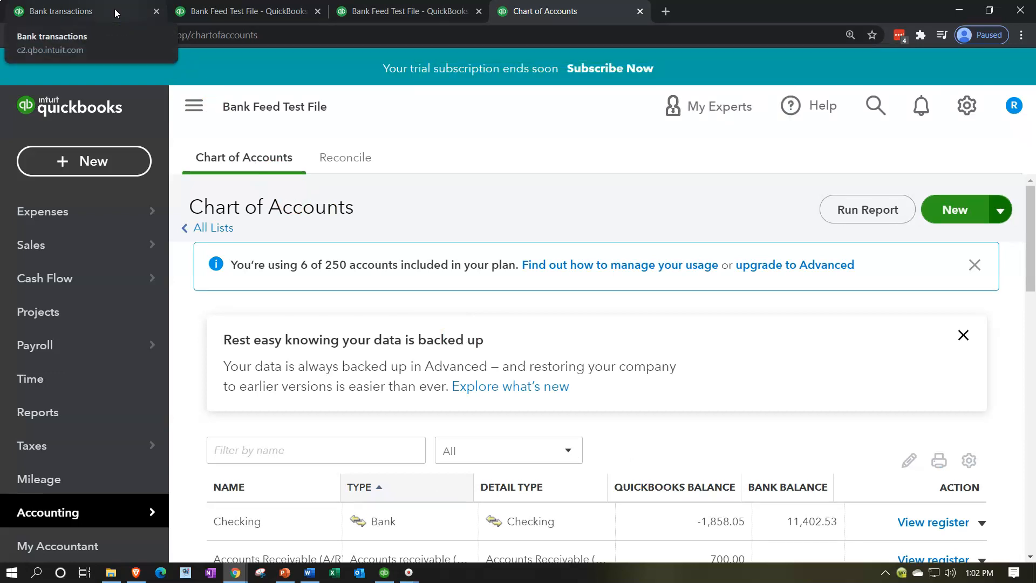
# Step: Return to the bank transactions and add a new category account for the PRIMERICA01 ACH transaction as a sub-account of Investments - Other
pyautogui.click(115, 10)
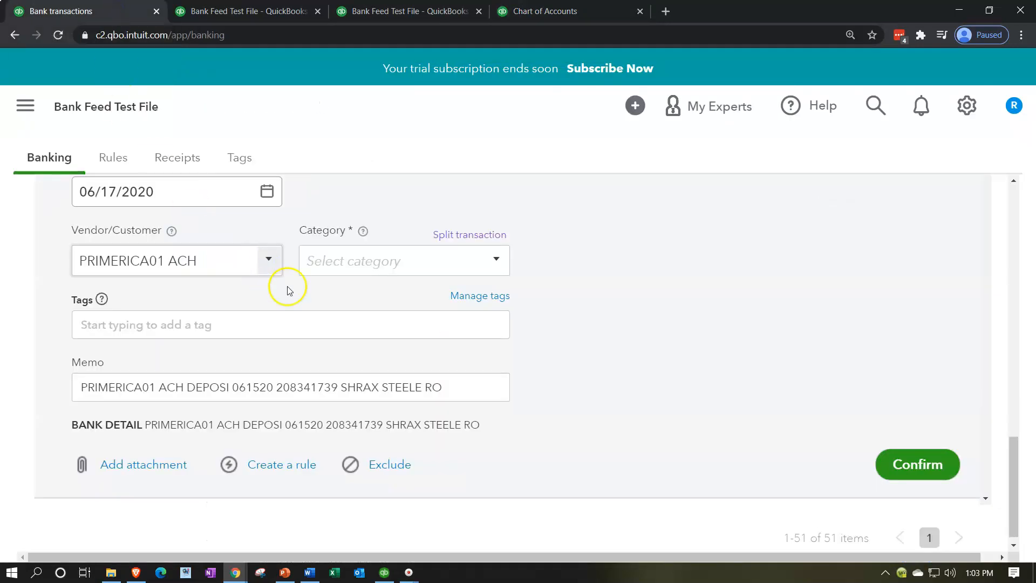
pyautogui.click(507, 266)
pyautogui.click(396, 292)
pyautogui.click(521, 275)
pyautogui.click(597, 300)
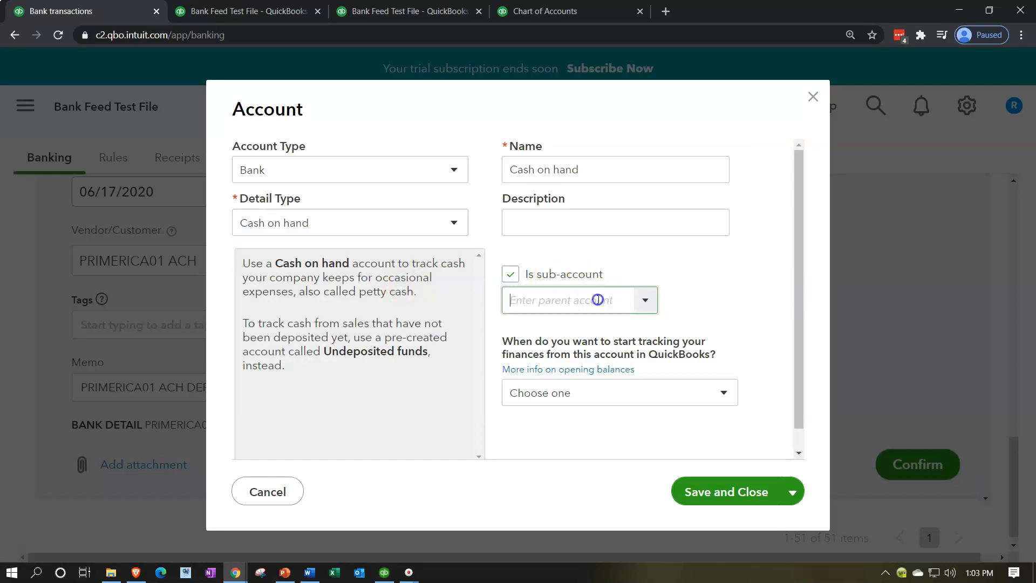
pyautogui.write('Inventory')
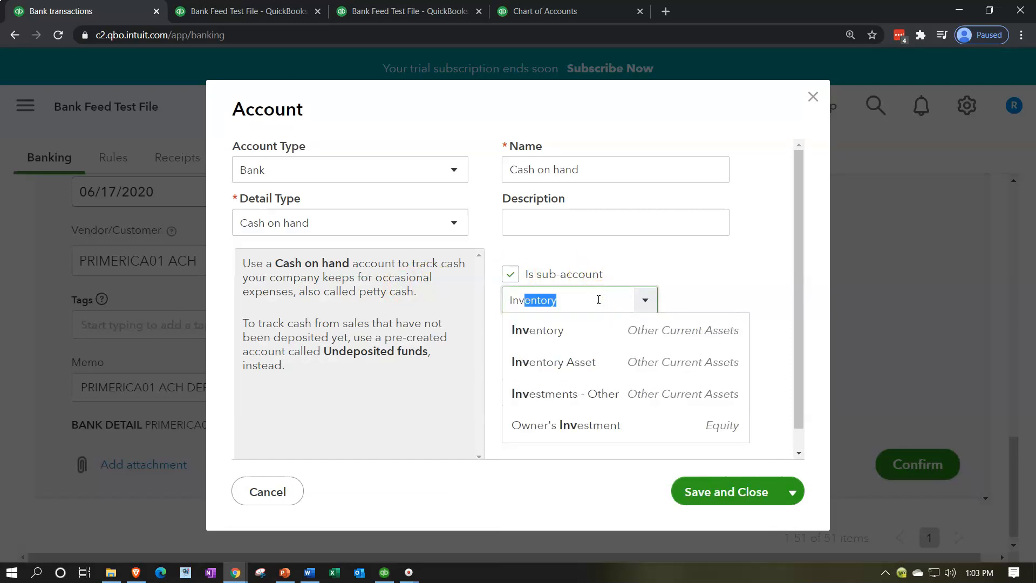
pyautogui.press('Down')
pyautogui.press('Down')
pyautogui.press('Down')
pyautogui.press('Return')
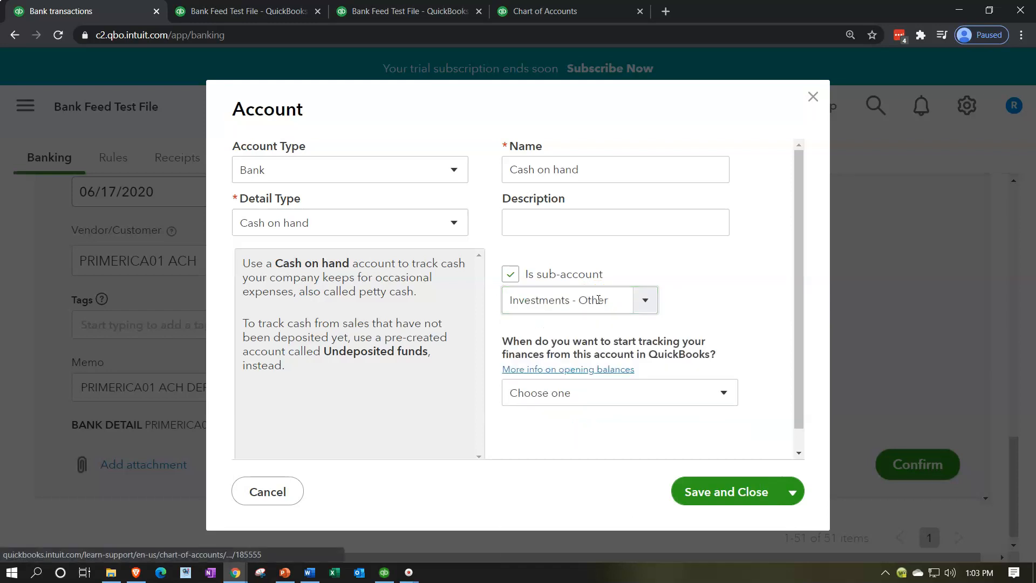
# Step: Set the new sub-account's account type to Other Current Assets and its detail type to Investments - Other
pyautogui.click(453, 171)
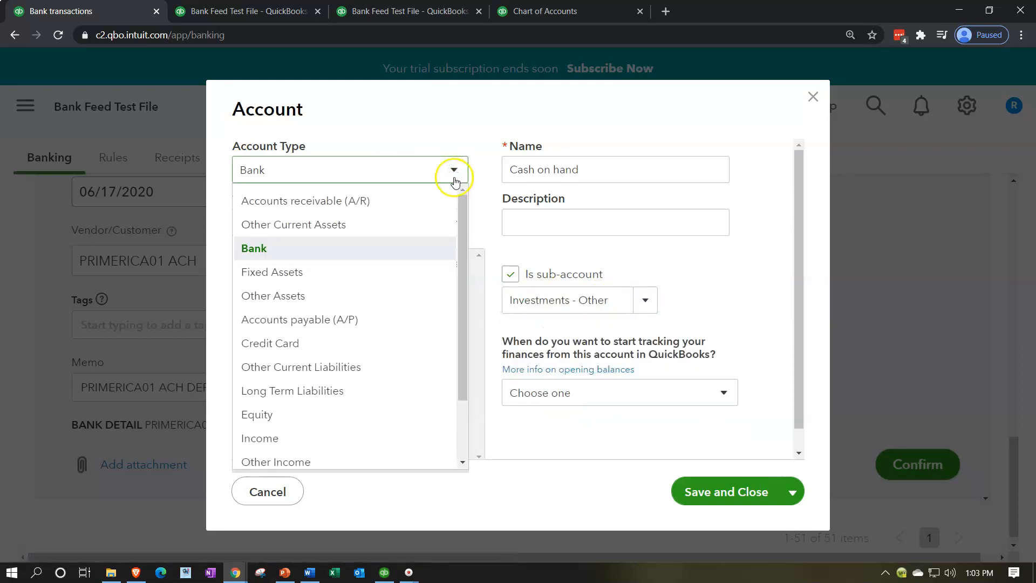
pyautogui.click(351, 224)
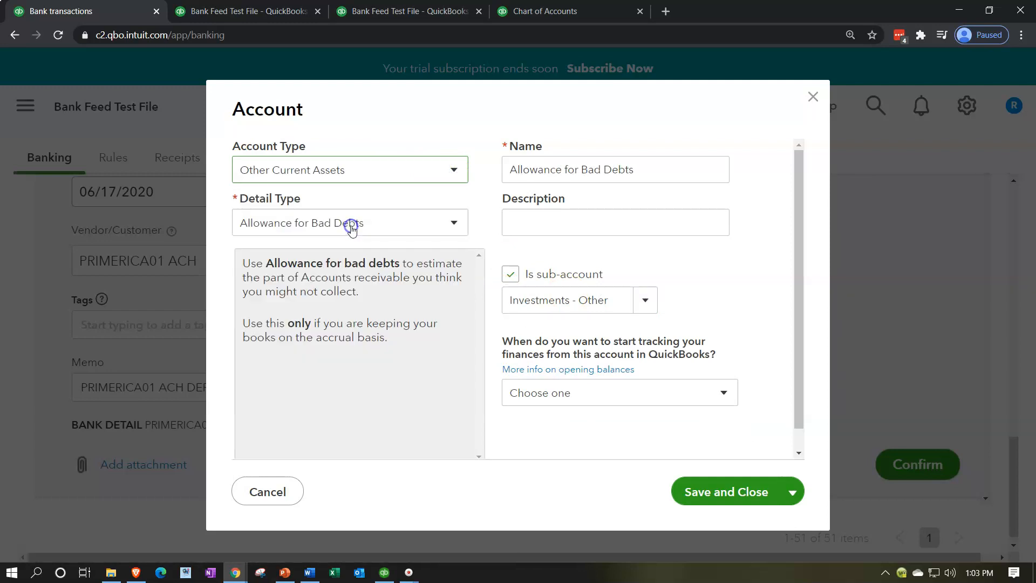
pyautogui.click(441, 226)
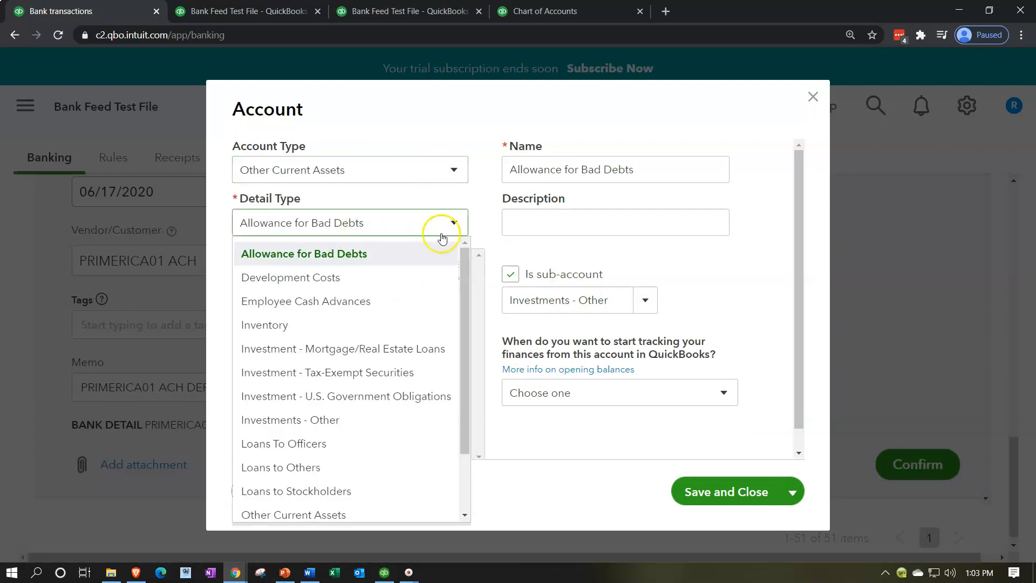
pyautogui.click(377, 419)
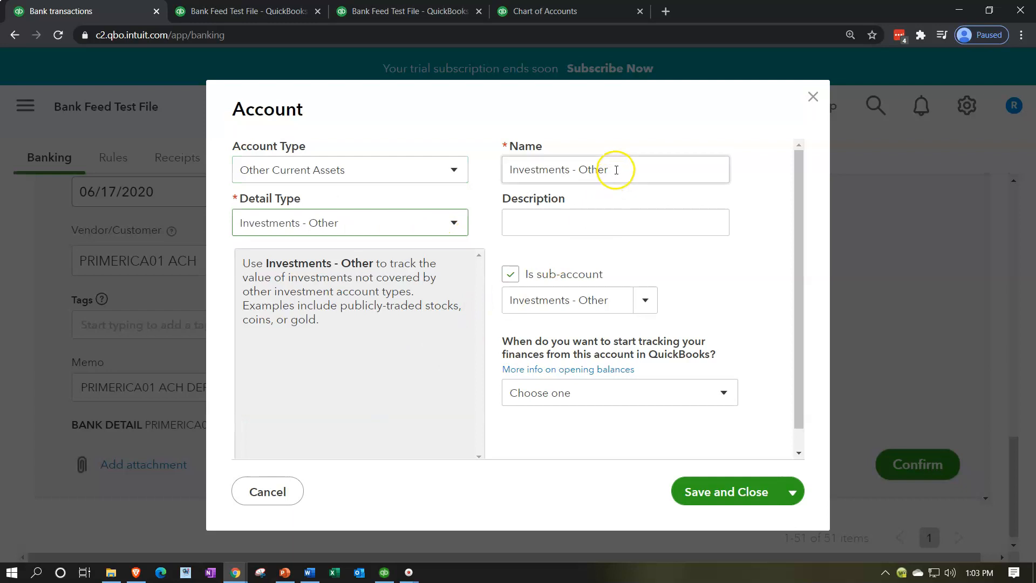
# Step: Name the sub-account Pramerica using the suggested spelling and save it as the transaction's category
pyautogui.moveTo(615, 170); pyautogui.dragTo(493, 169)
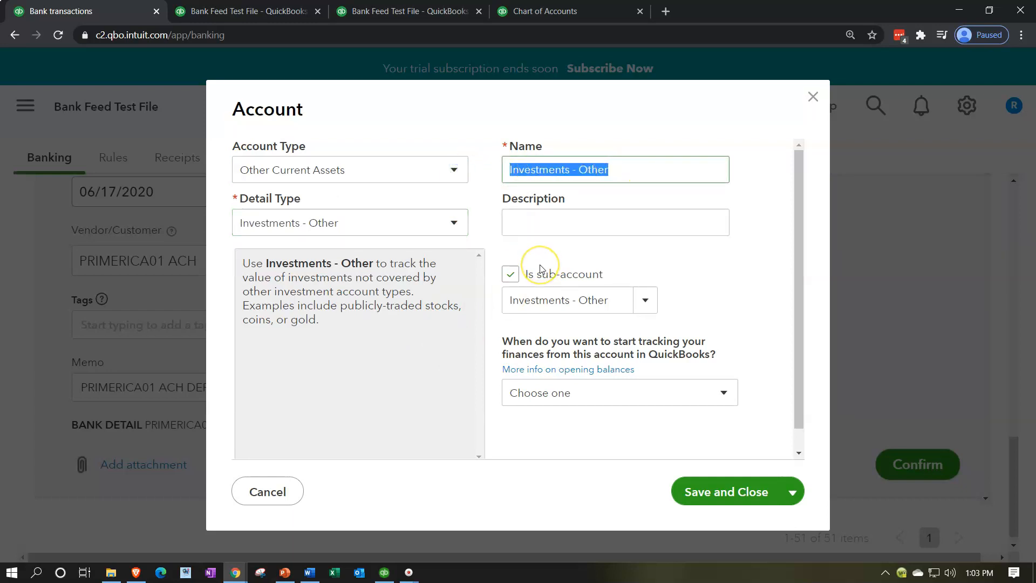
pyautogui.write('Primarica')
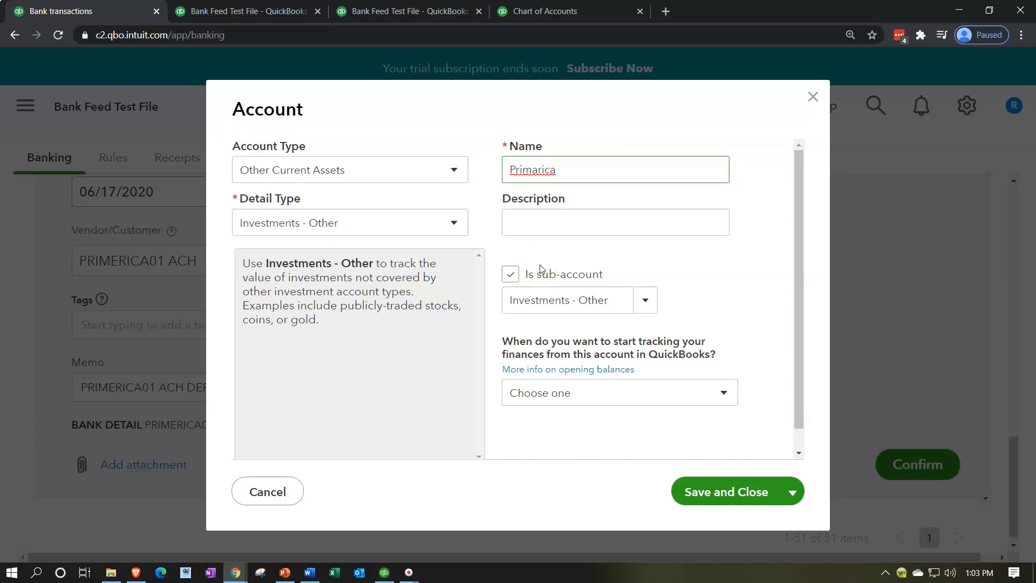
pyautogui.rightClick(528, 169)
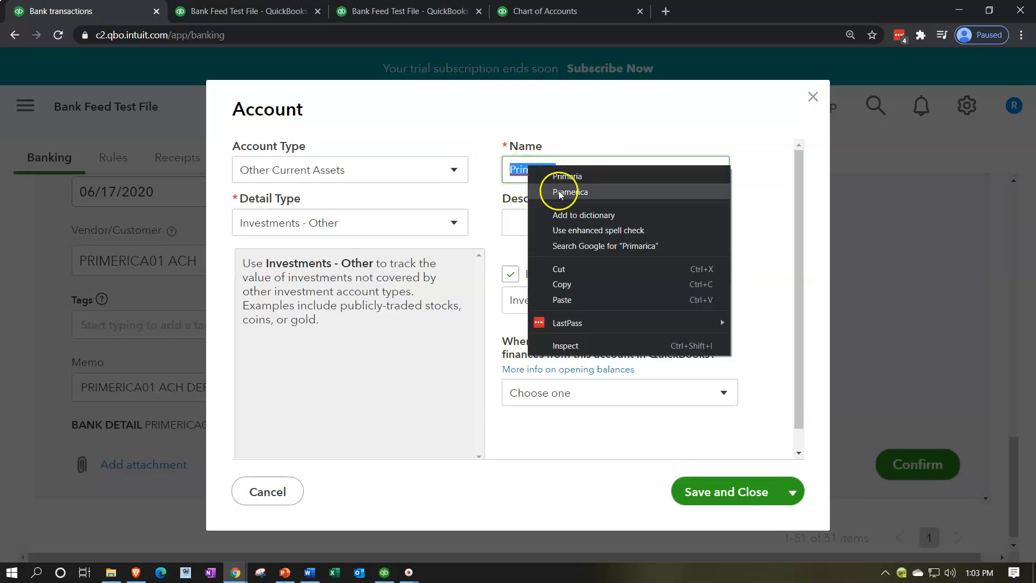
pyautogui.click(539, 191)
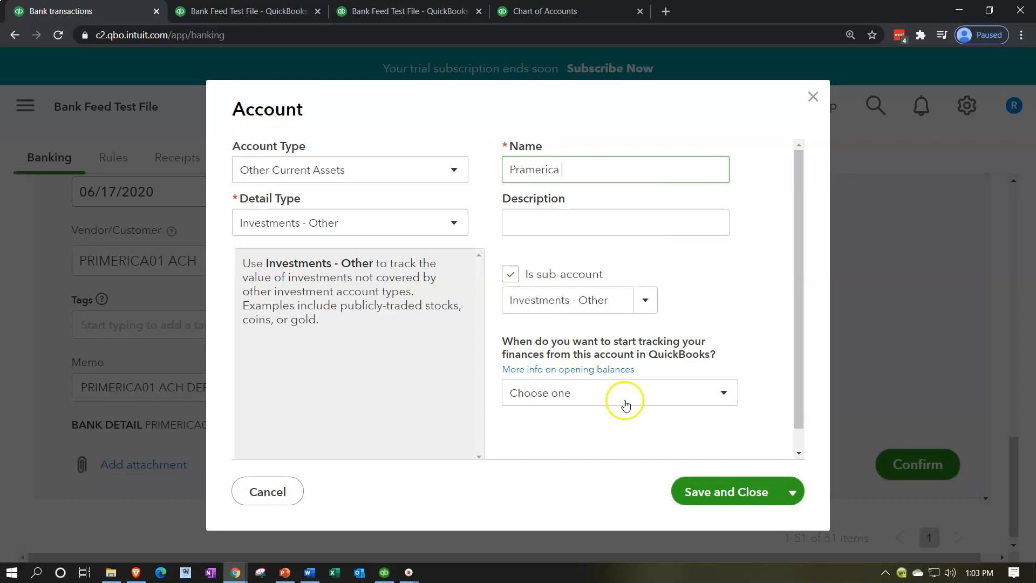
pyautogui.click(694, 491)
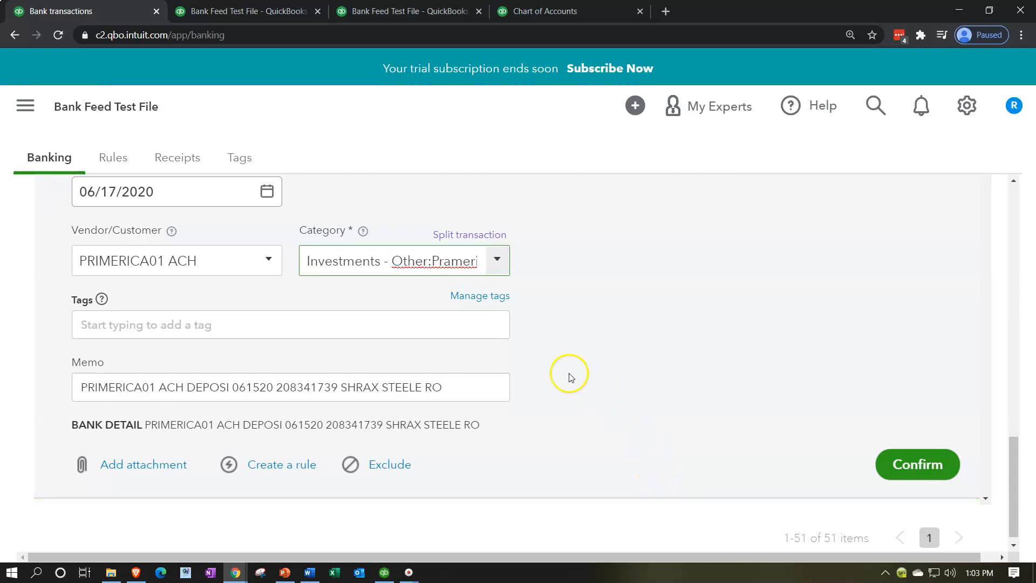
# Step: Collapse the navigation menu in the Chart of Accounts and find the Investments - Other account among the current assets
pyautogui.click(539, 16)
pyautogui.click(194, 106)
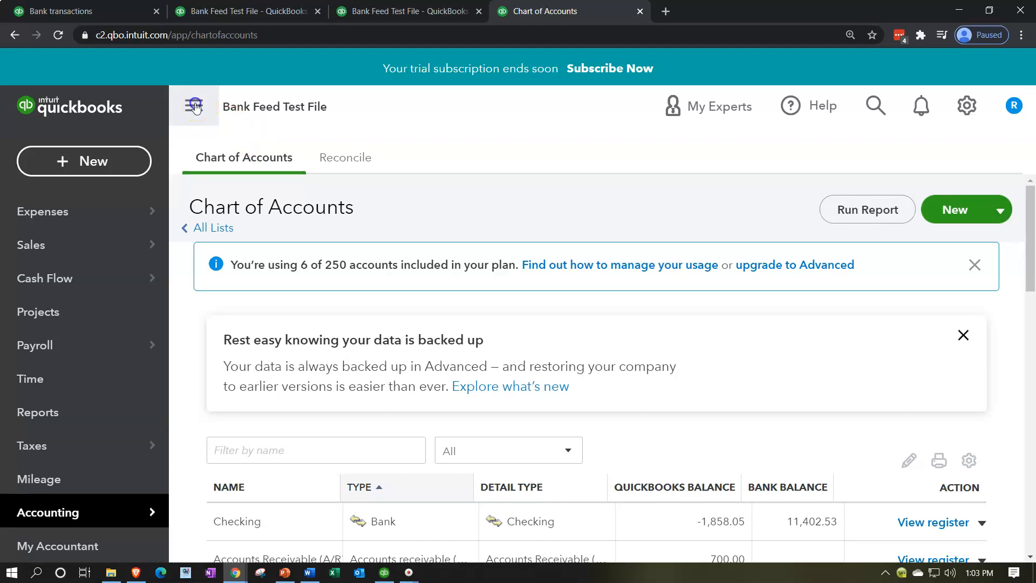
pyautogui.scroll(-6, 197, 298)
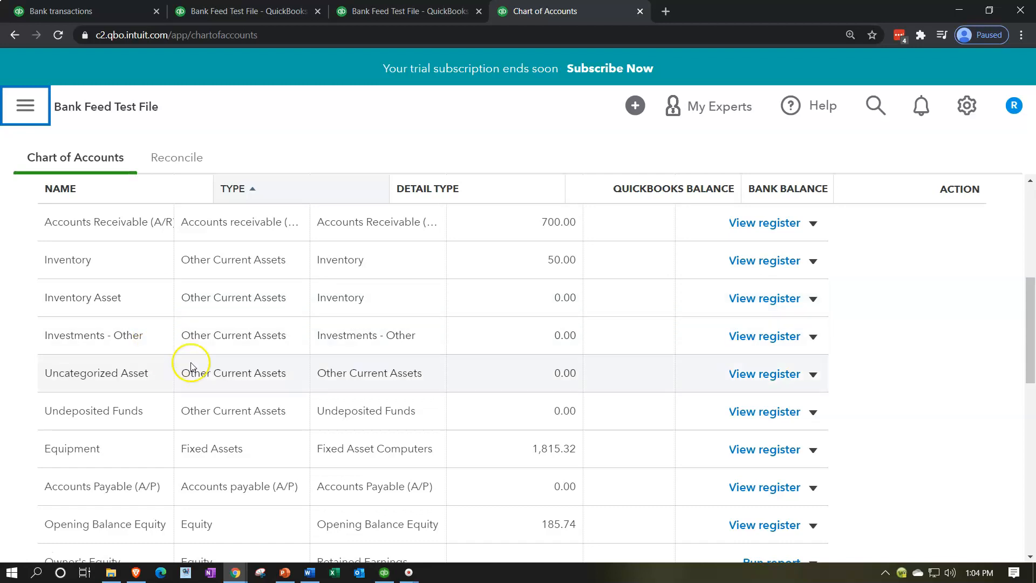
# Step: Confirm the PRIMERICA01 ACH transaction in the bank feed and check the Pramerica sub-account in the reloaded Chart of Accounts
pyautogui.click(103, 11)
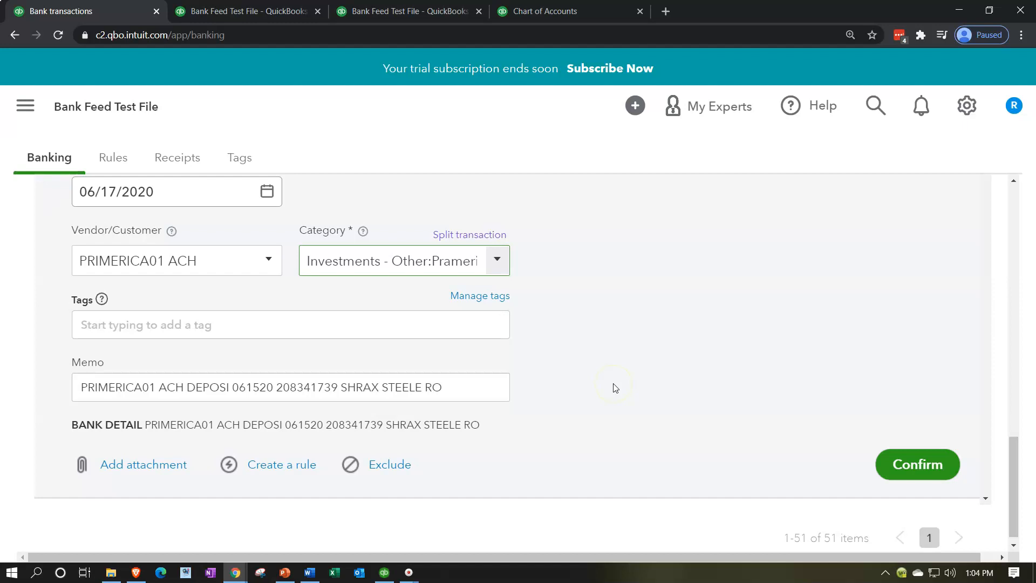
pyautogui.click(912, 477)
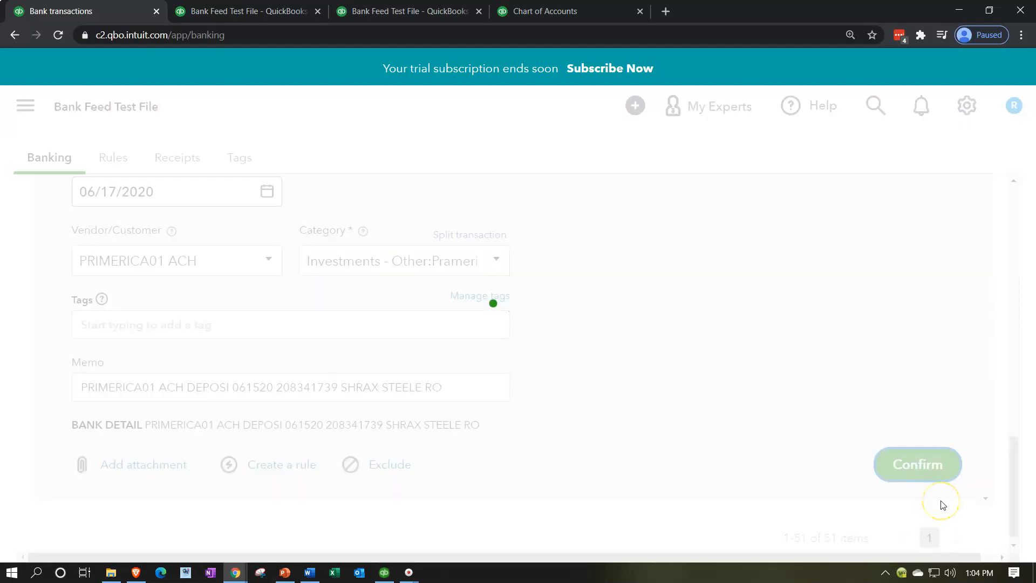
pyautogui.hotkey('ctrl', '4')
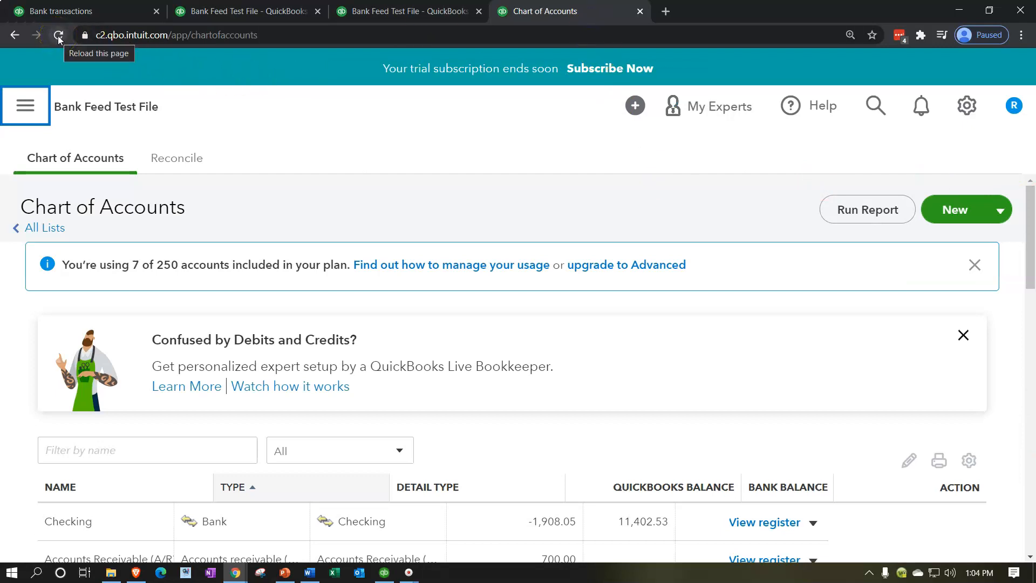
pyautogui.scroll(-6, 606, 435)
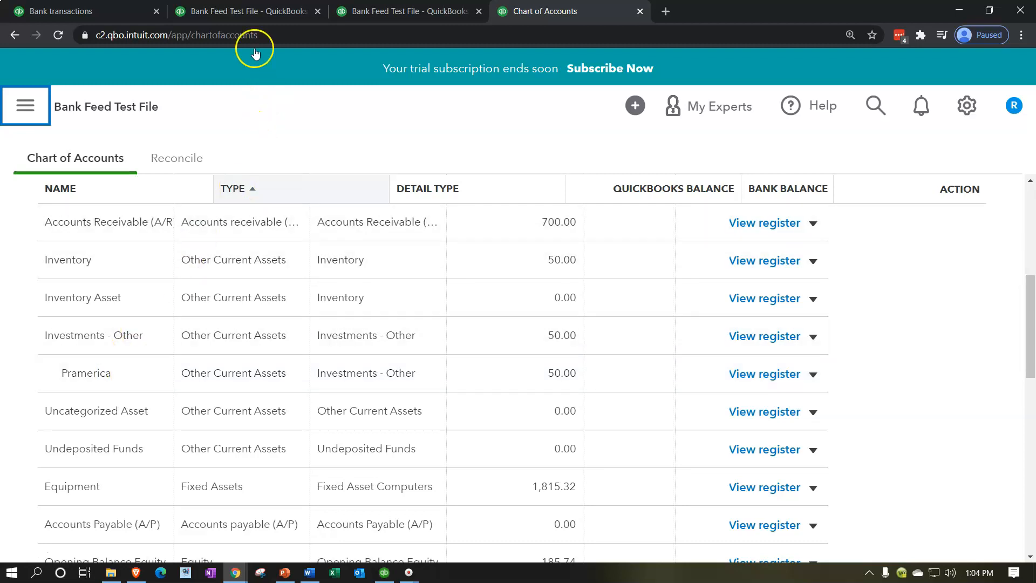
# Step: Rerun the Balance Sheet report and examine the Investments - Other and Pramerica lines under Other Current Assets
pyautogui.click(259, 10)
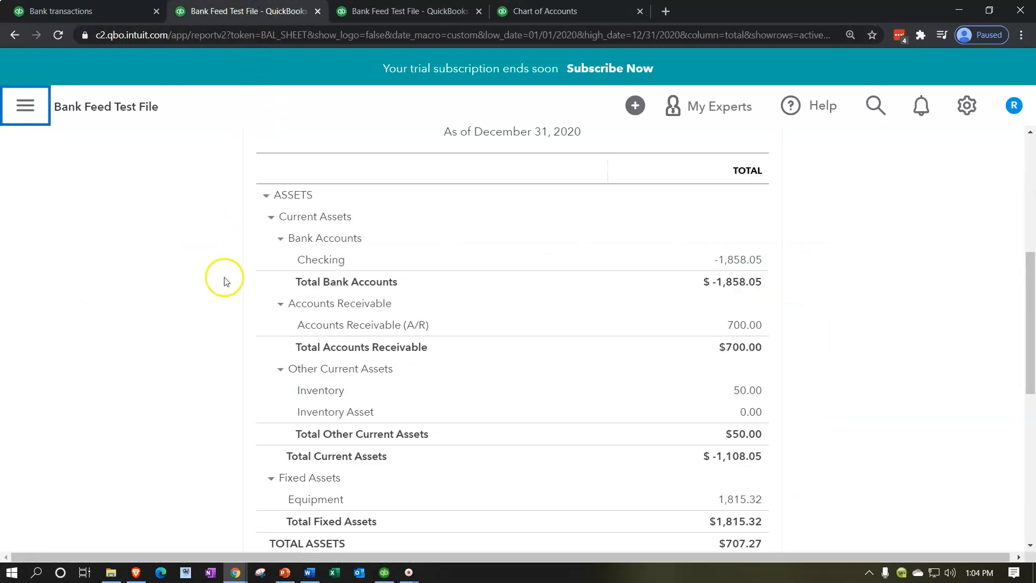
pyautogui.scroll(6, 222, 278)
pyautogui.click(755, 278)
pyautogui.scroll(-5, 167, 348)
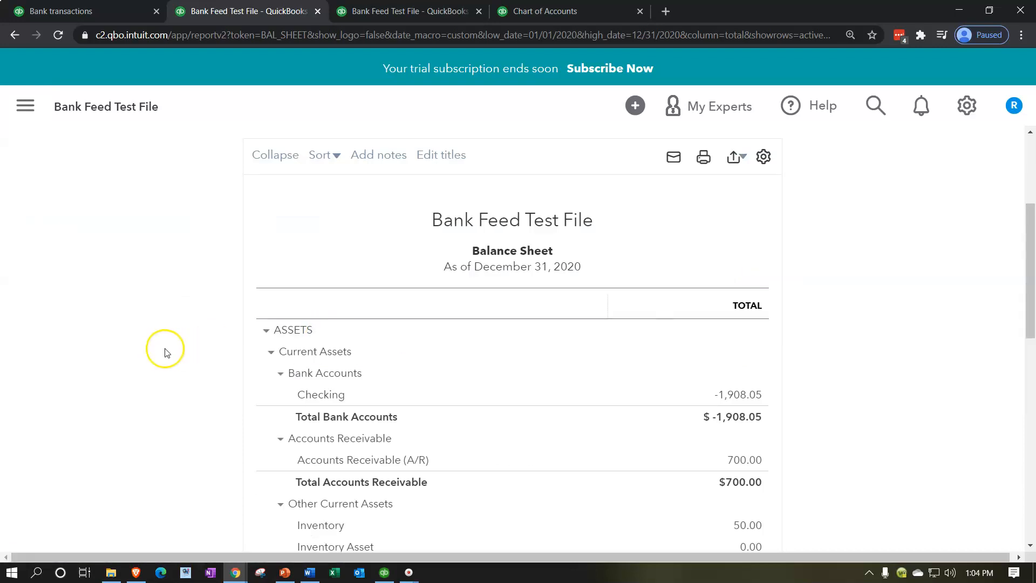
pyautogui.scroll(-3, 734, 319)
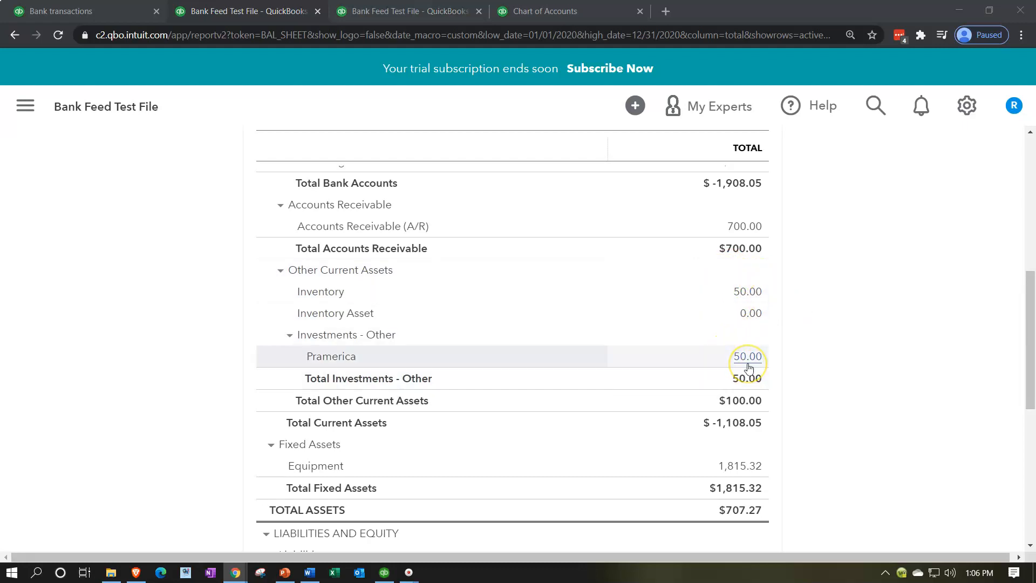
# Step: Return to the Chart of Accounts and open the register of the Pramerica sub-account
pyautogui.click(575, 10)
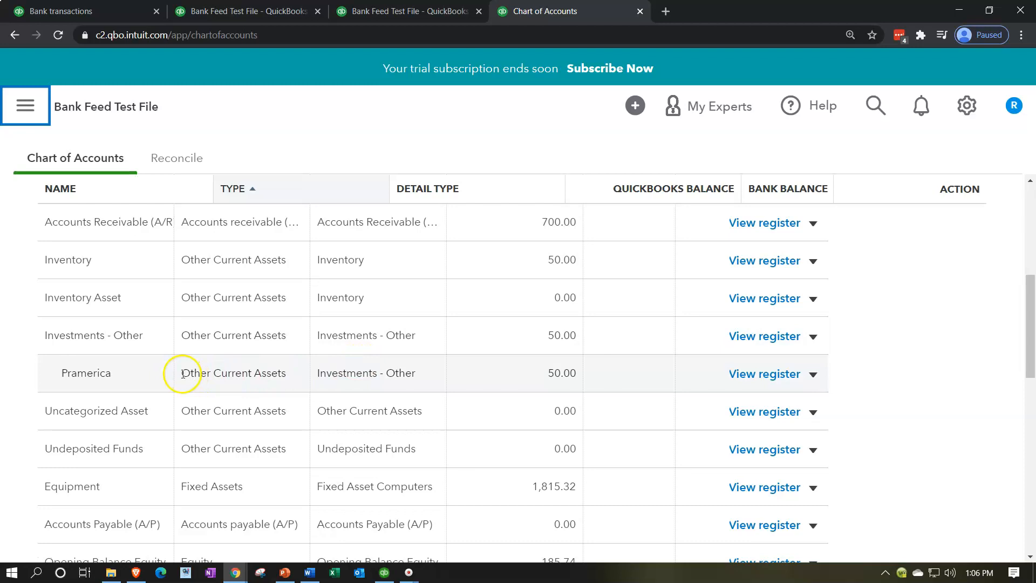
pyautogui.click(752, 374)
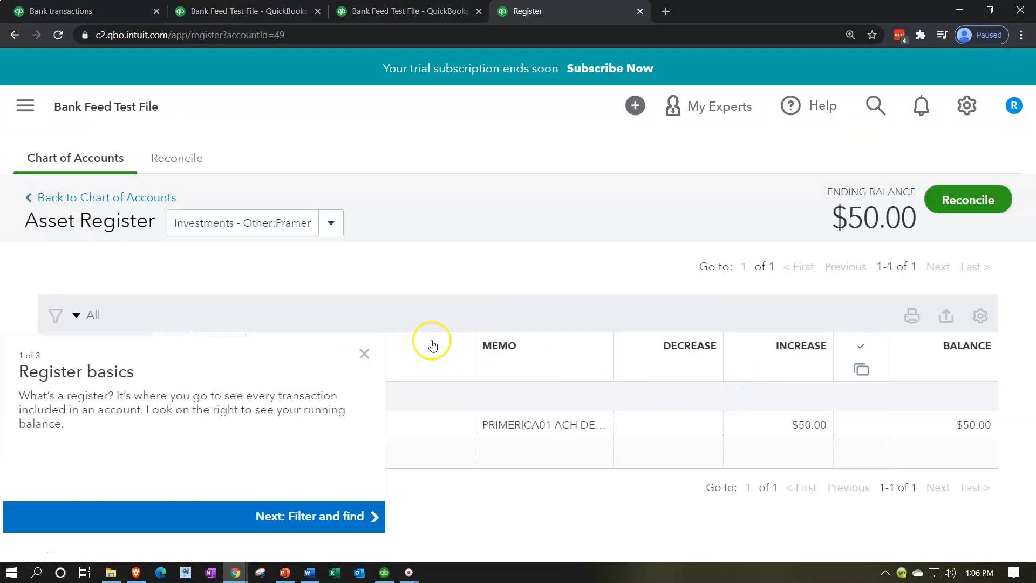
# Step: Dismiss the register basics tip and start a new deposit in the Pramerica register dated 01/01/2020
pyautogui.click(365, 355)
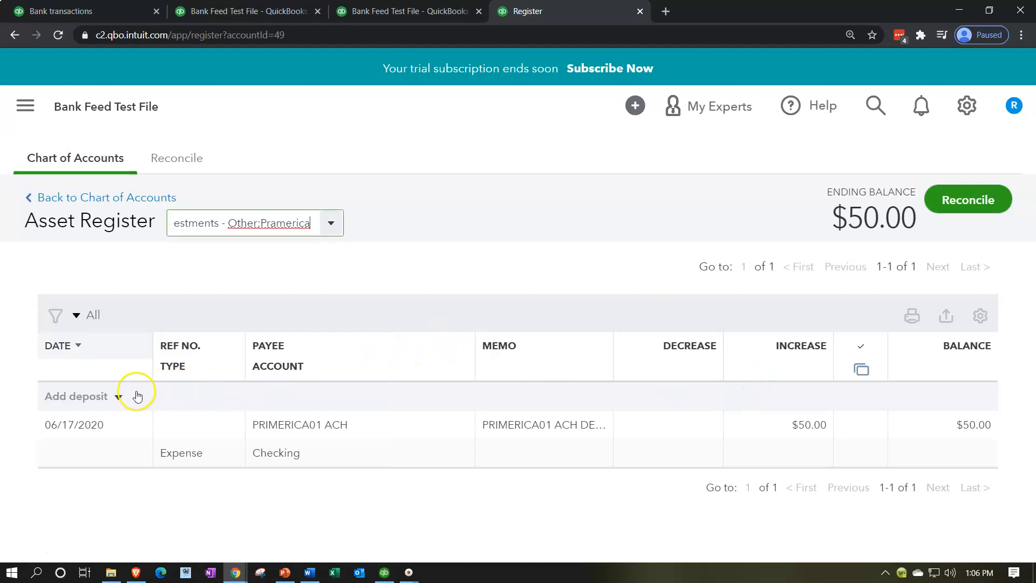
pyautogui.click(116, 399)
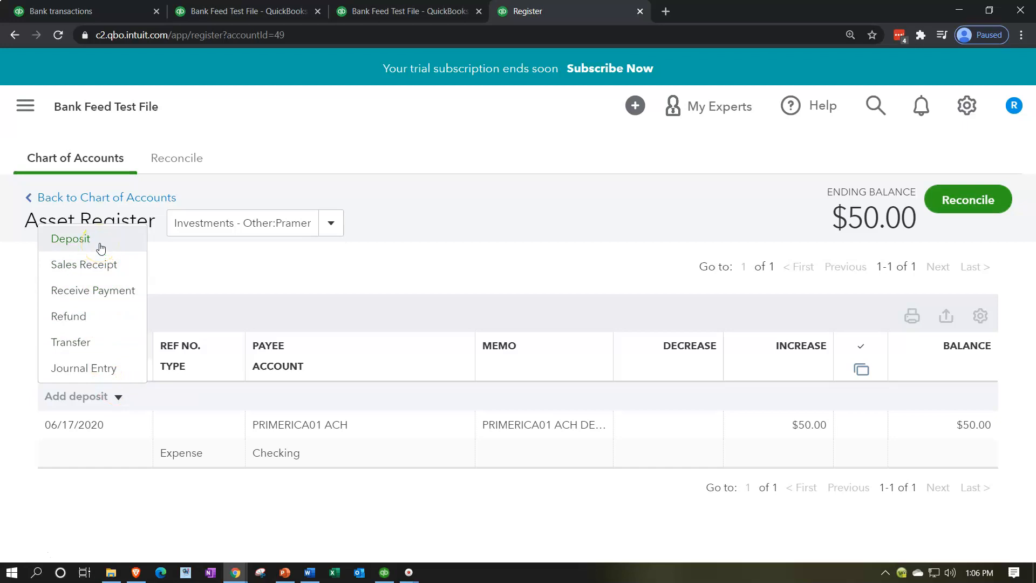
pyautogui.click(101, 249)
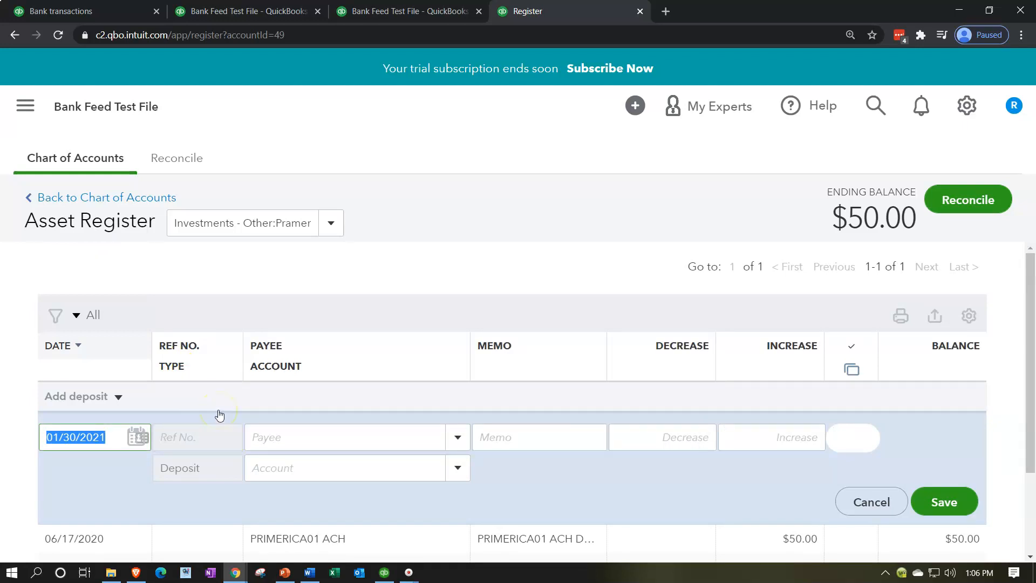
pyautogui.write('010120')
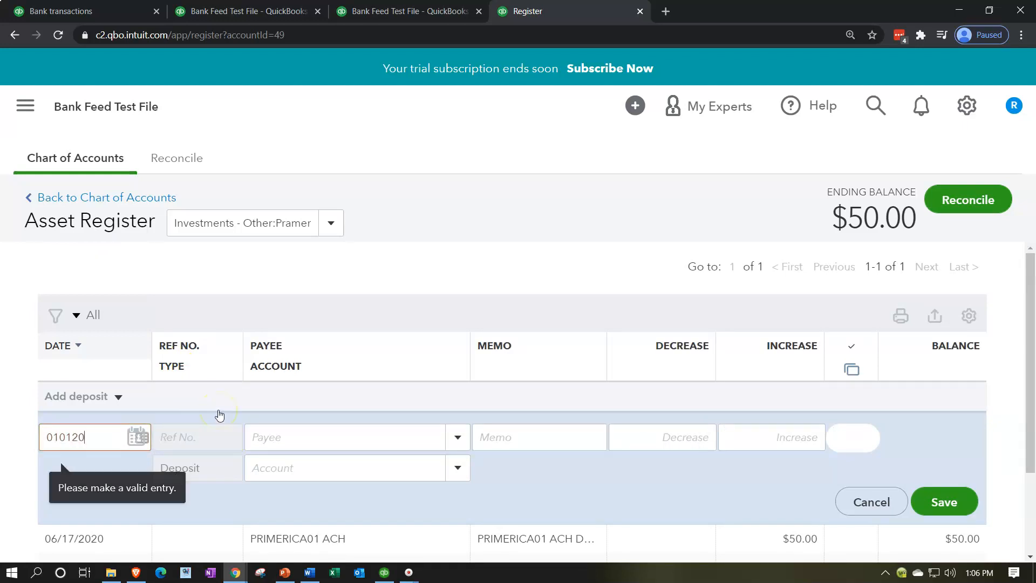
pyautogui.press('Tab')
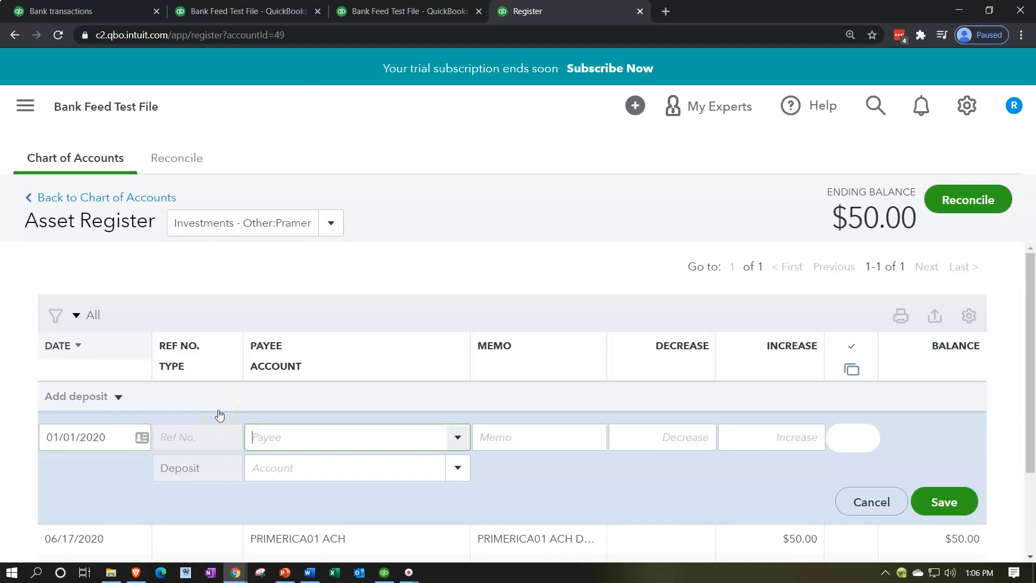
# Step: Enter the memo "Beginning balance" and an increase of 5,000.00 for the new deposit
pyautogui.press('Tab')
pyautogui.write('Beginning balance')
pyautogui.press('Tab')
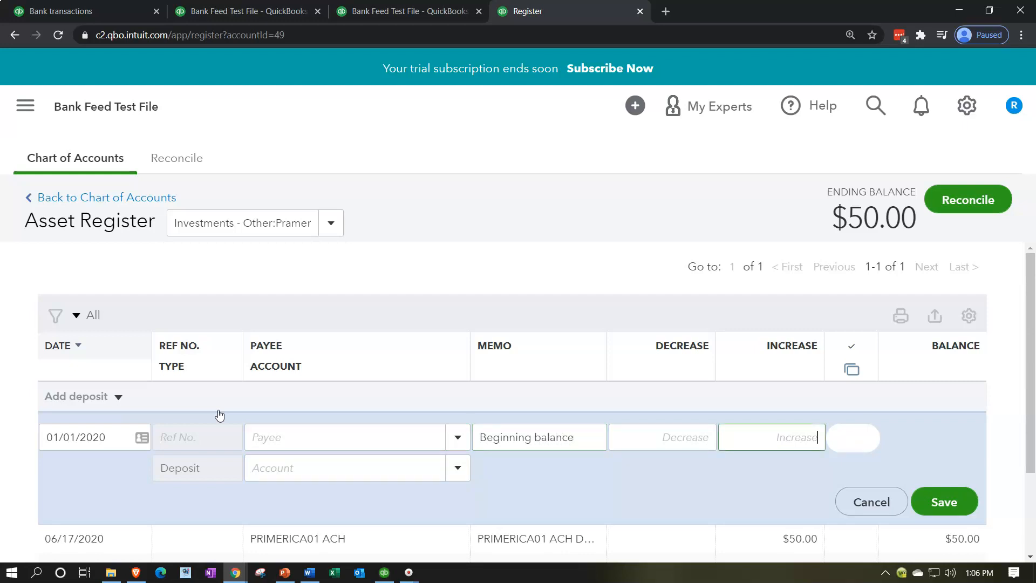
pyautogui.write('5,00')
pyautogui.write('000')
pyautogui.press('Tab')
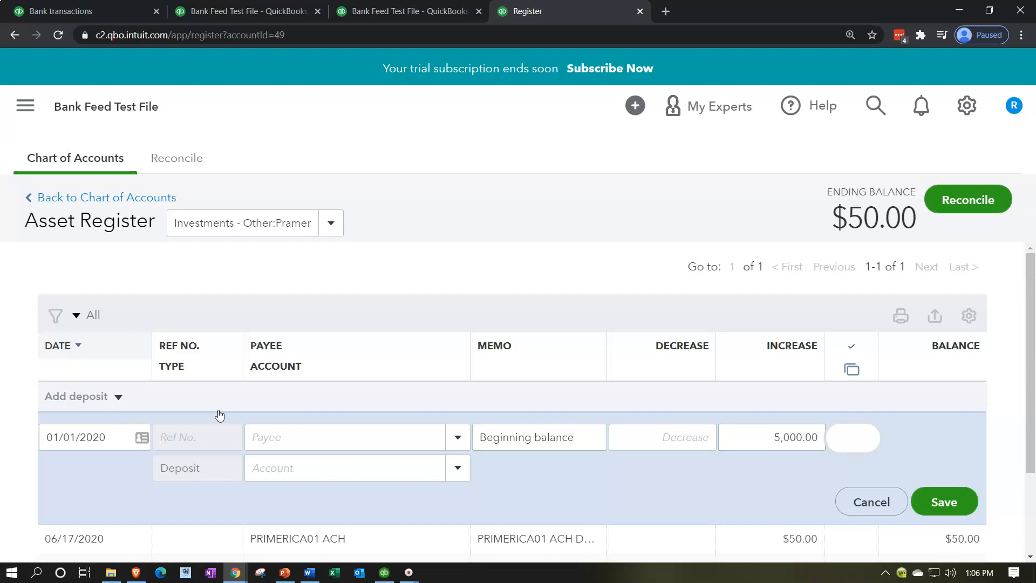
# Step: Assign the deposit to the Owner's Equity account and save it
pyautogui.click(405, 468)
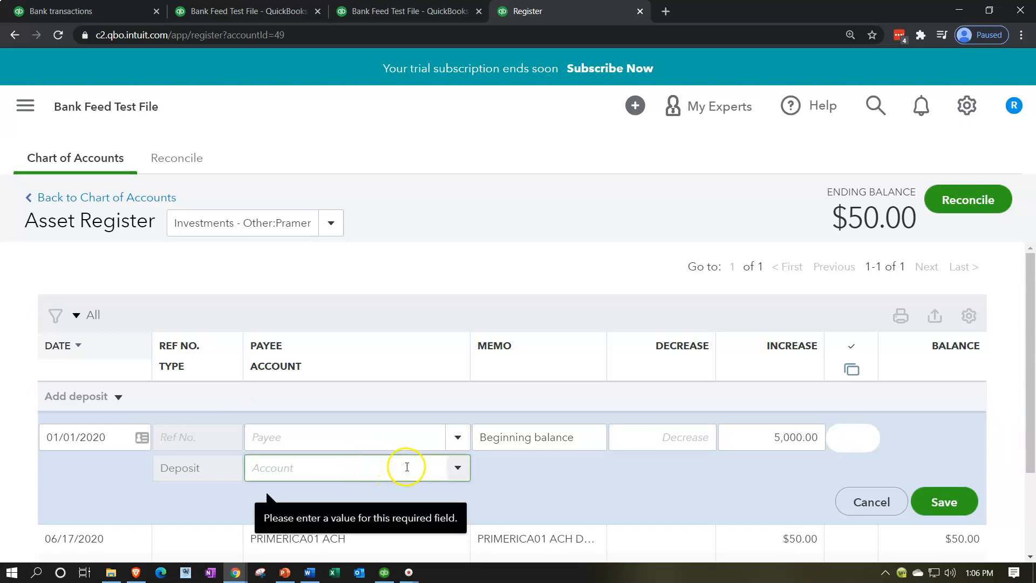
pyautogui.click(458, 472)
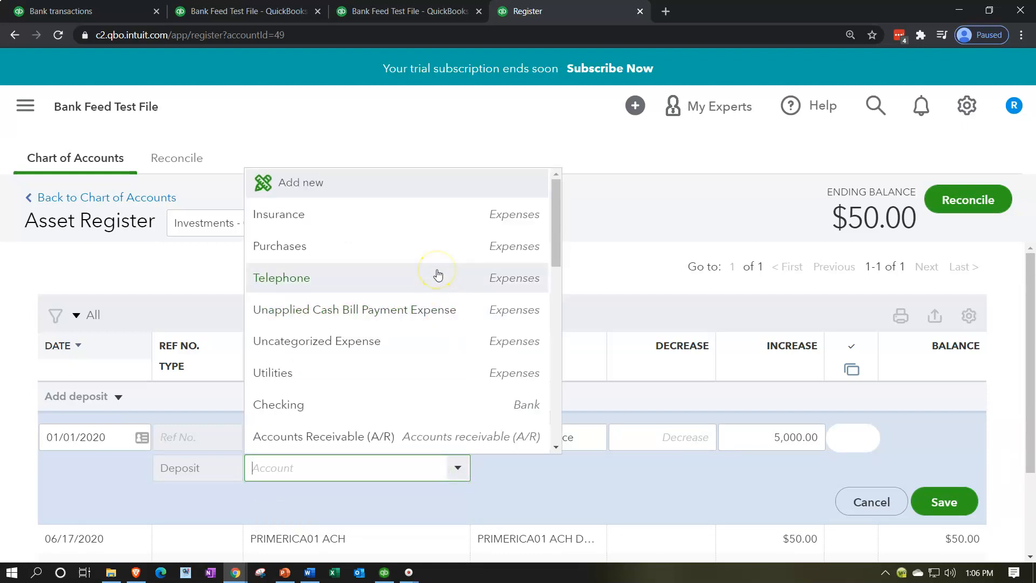
pyautogui.scroll(-3, 437, 276)
pyautogui.scroll(-5, 438, 274)
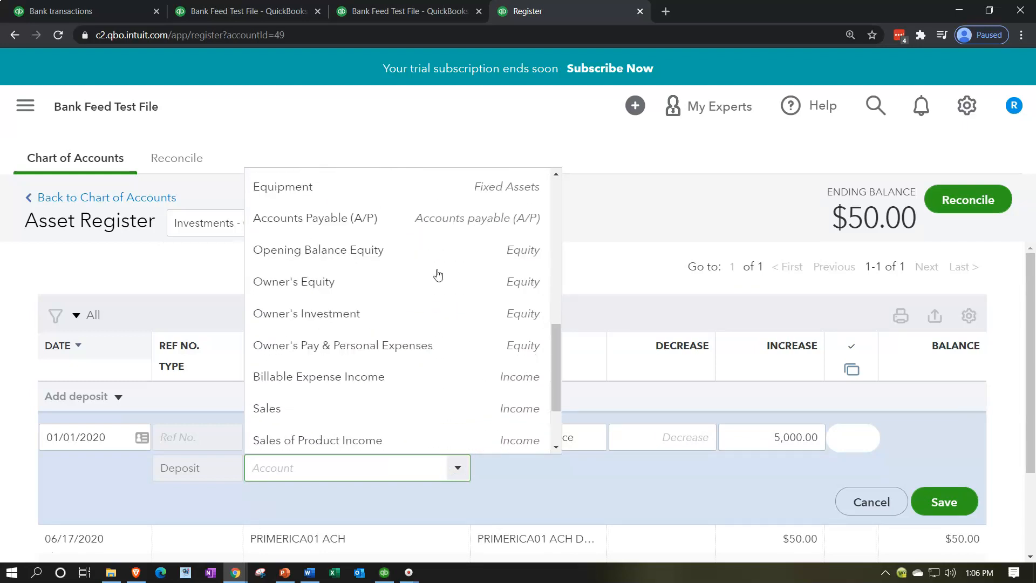
pyautogui.click(414, 282)
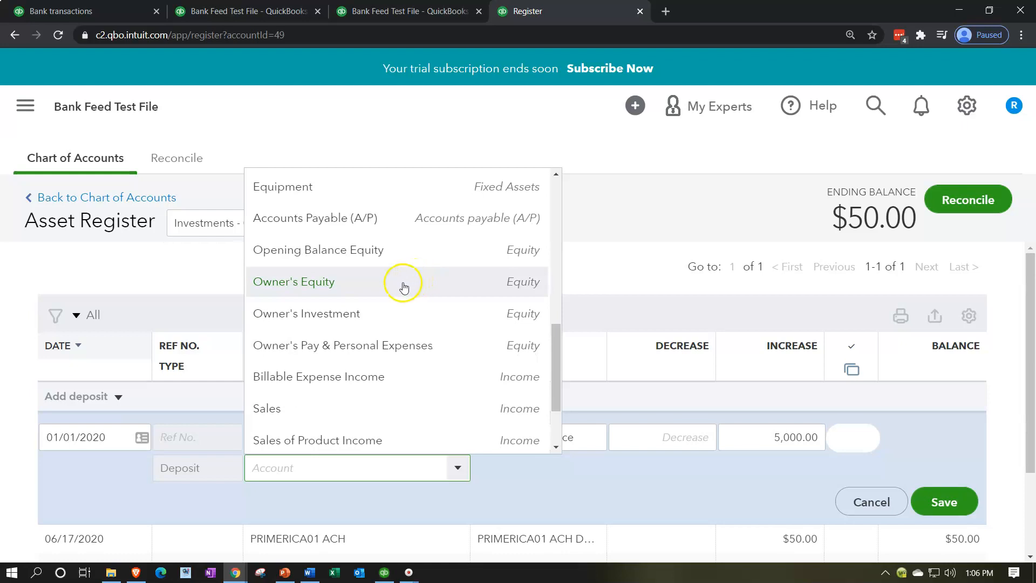
pyautogui.click(327, 292)
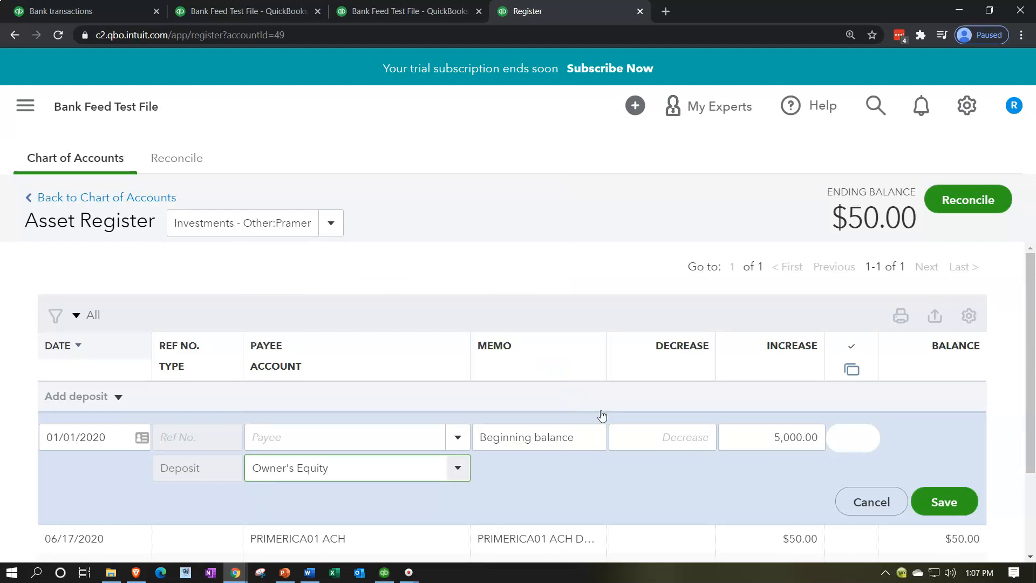
pyautogui.click(955, 510)
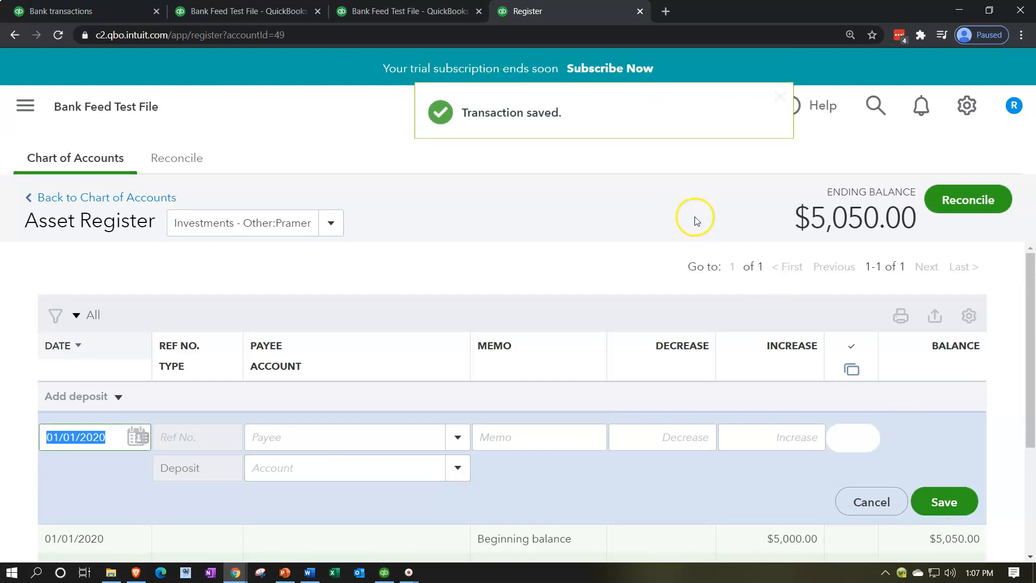
# Step: Rerun the Balance Sheet report and check the Pramerica line under Investments - Other
pyautogui.click(251, 11)
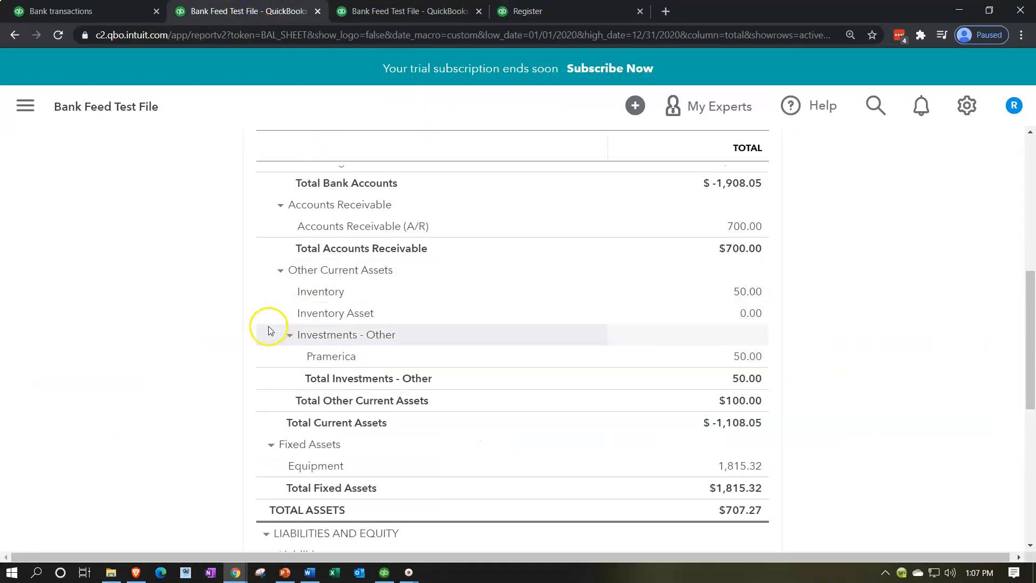
pyautogui.scroll(5, 270, 329)
pyautogui.click(803, 218)
pyautogui.scroll(-2, 236, 412)
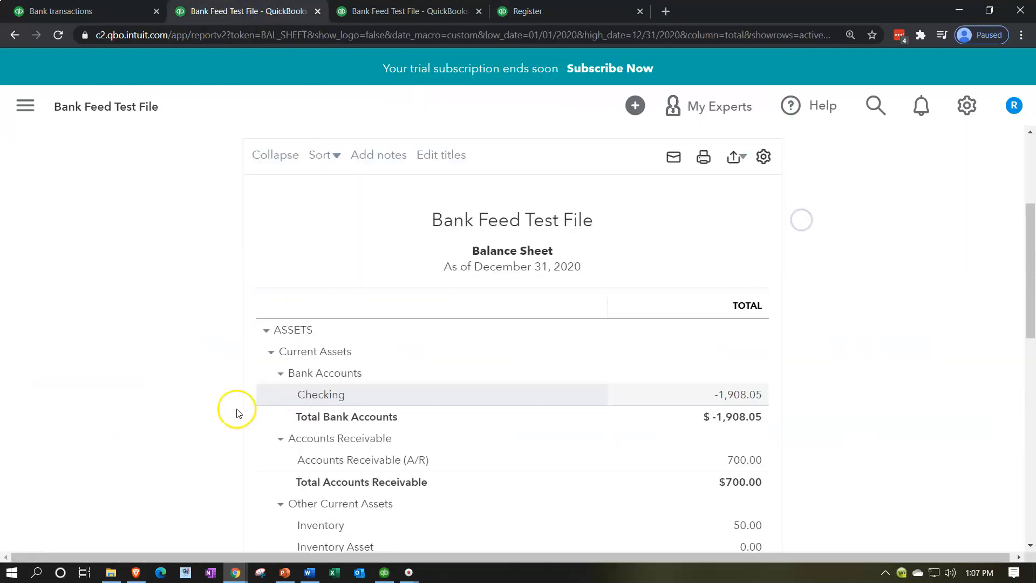
pyautogui.scroll(-4, 224, 413)
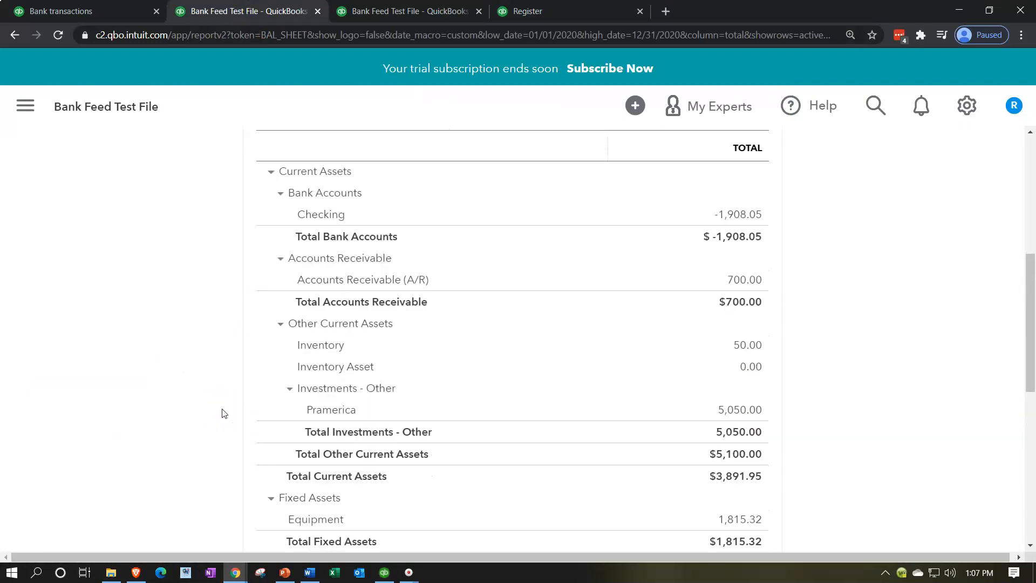
# Step: Open the transaction detail behind the Pramerica balance, review its entries and return to the Balance Sheet
pyautogui.click(745, 357)
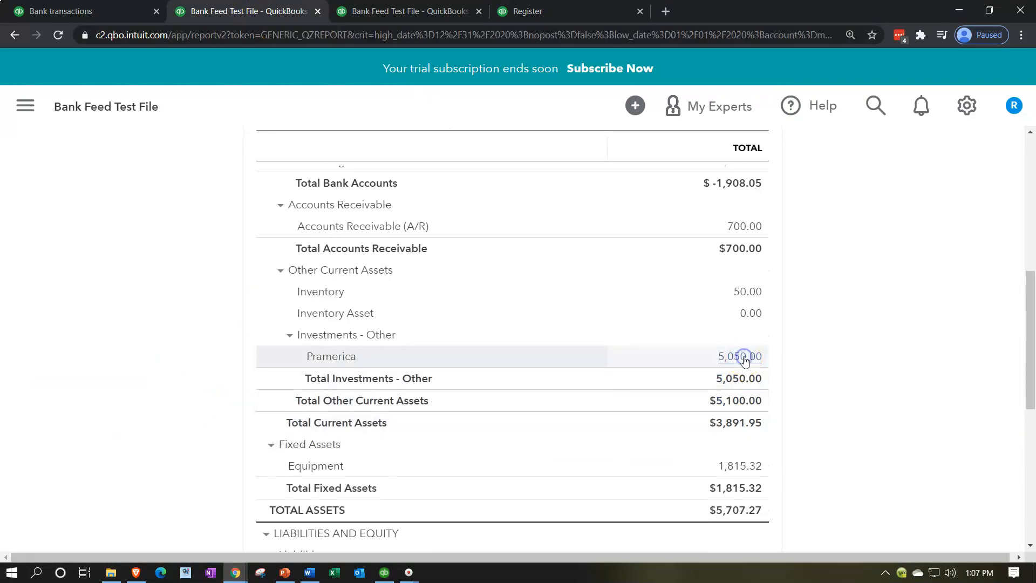
pyautogui.scroll(-3, 744, 360)
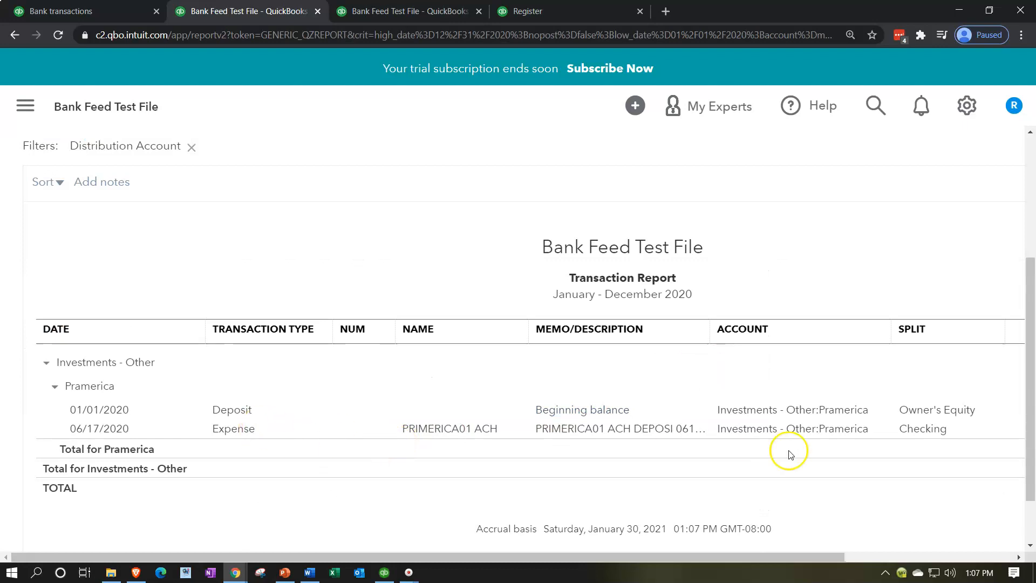
pyautogui.scroll(3, 250, 303)
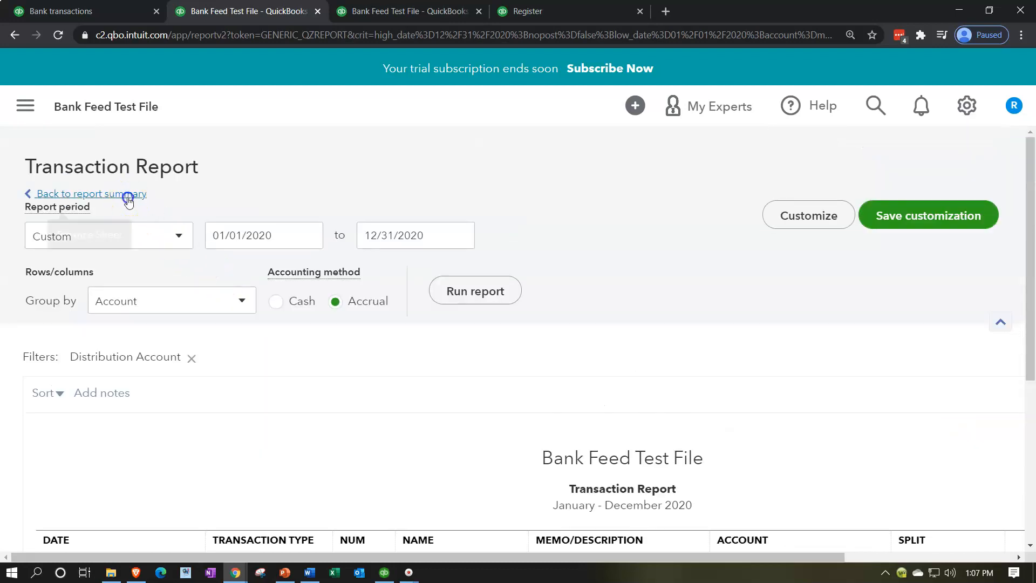
pyautogui.click(128, 198)
# Step: Examine the Owner's Equity and Net Income lines in the Balance Sheet's equity section and compare them with the Pramerica investment line
pyautogui.scroll(-5, 312, 387)
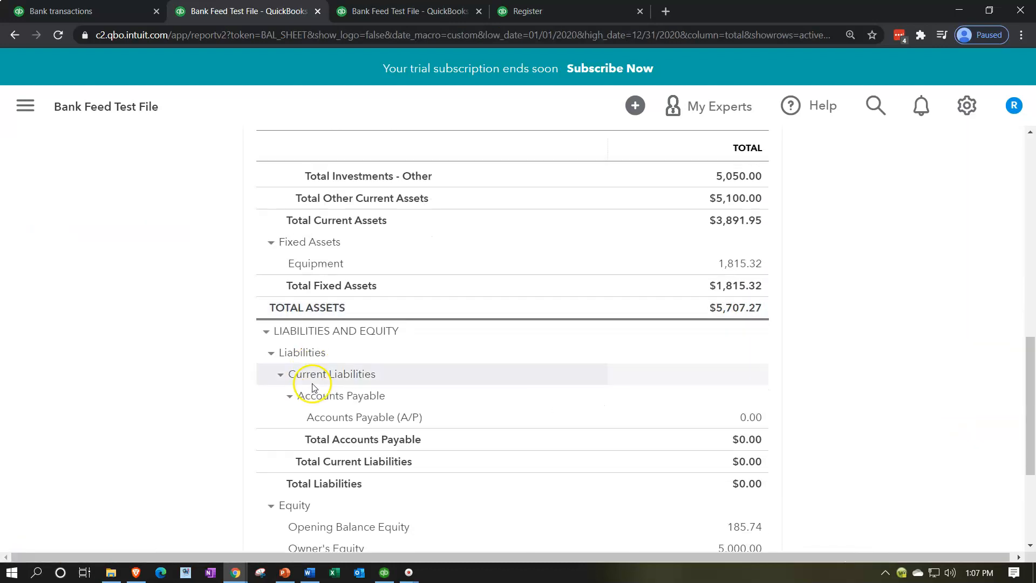
pyautogui.scroll(-2, 312, 383)
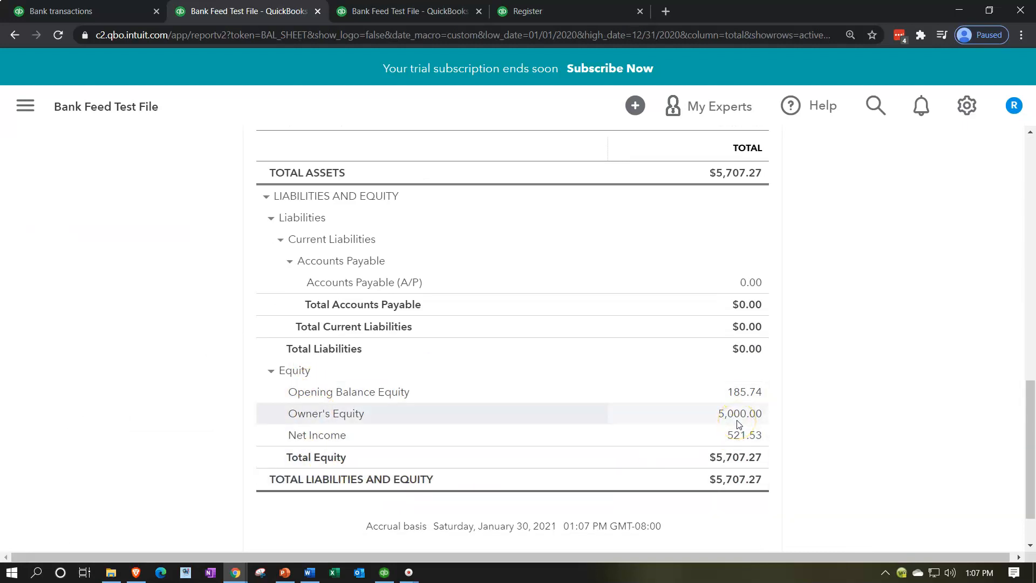
pyautogui.scroll(3, 144, 393)
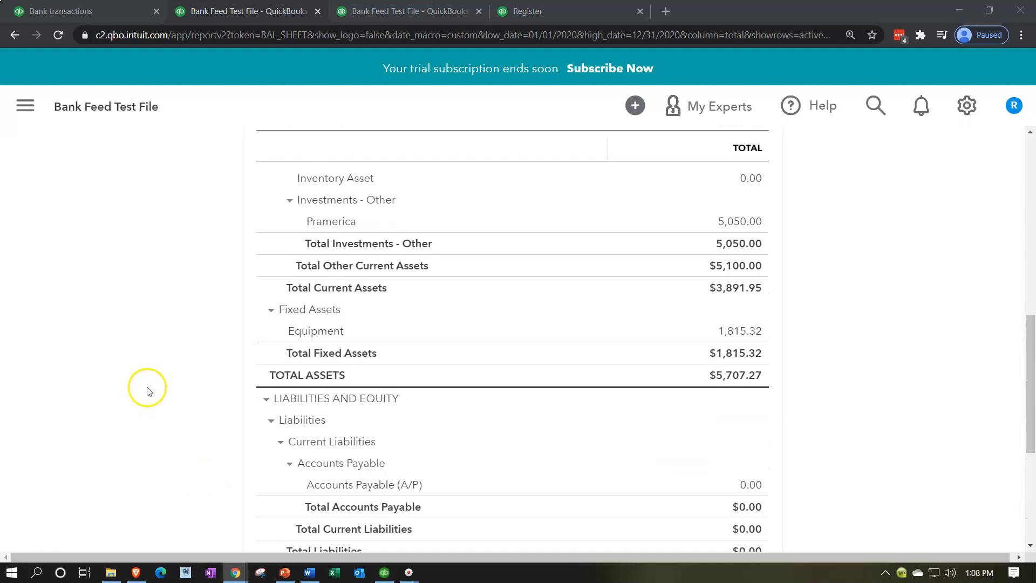
pyautogui.scroll(1, 149, 392)
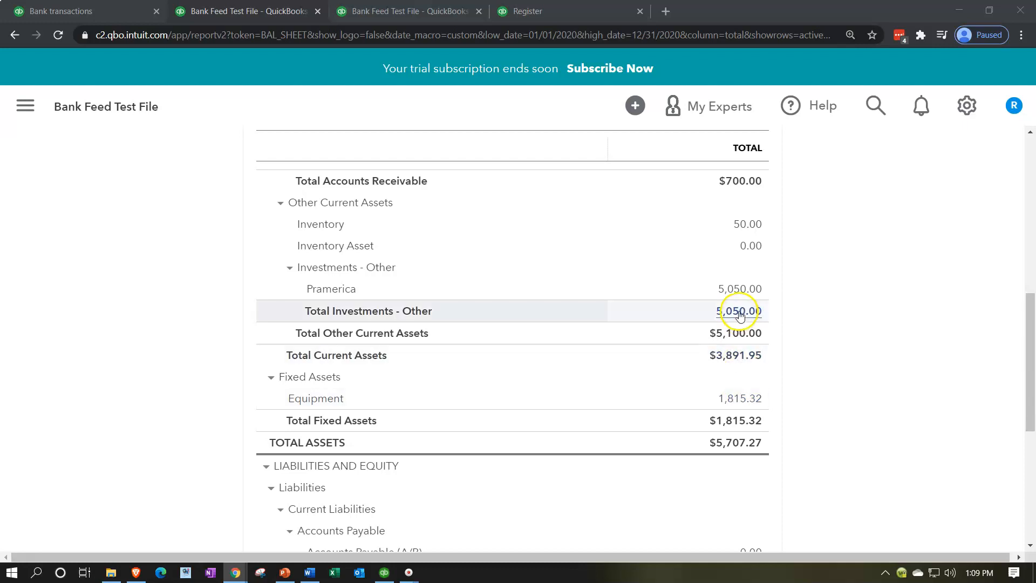
pyautogui.click(737, 296)
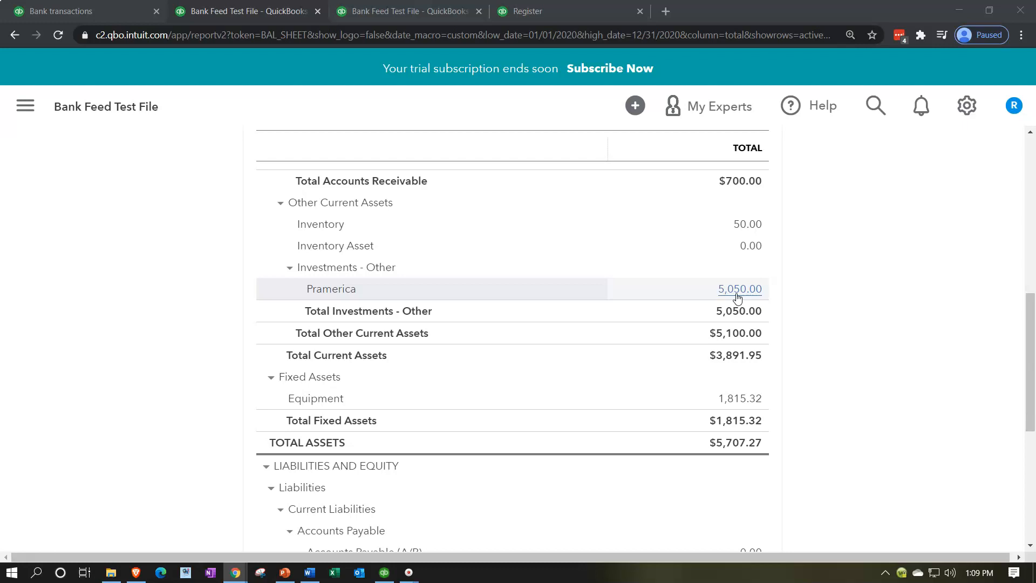
pyautogui.click(738, 297)
pyautogui.scroll(-6, 724, 295)
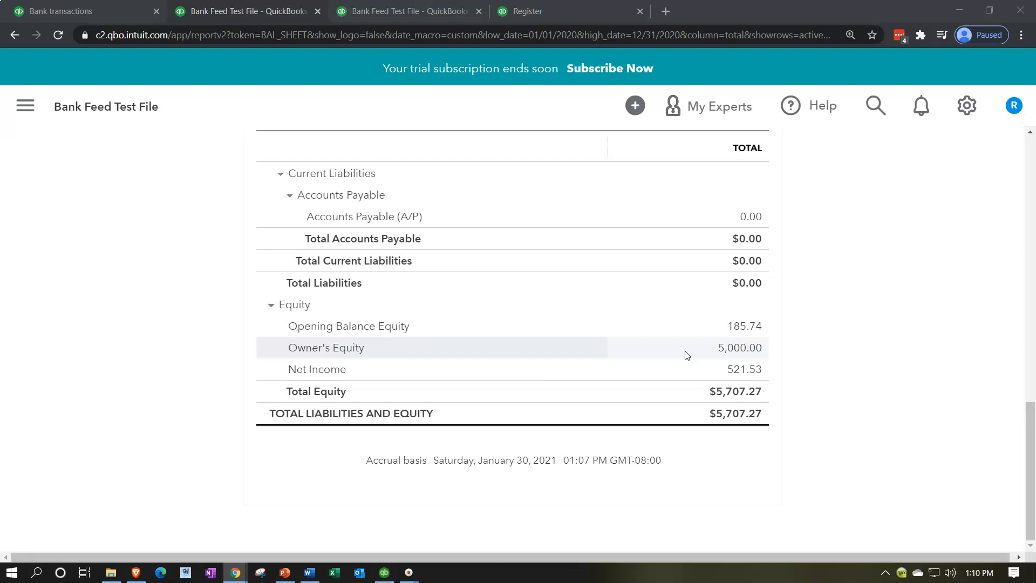
pyautogui.click(684, 373)
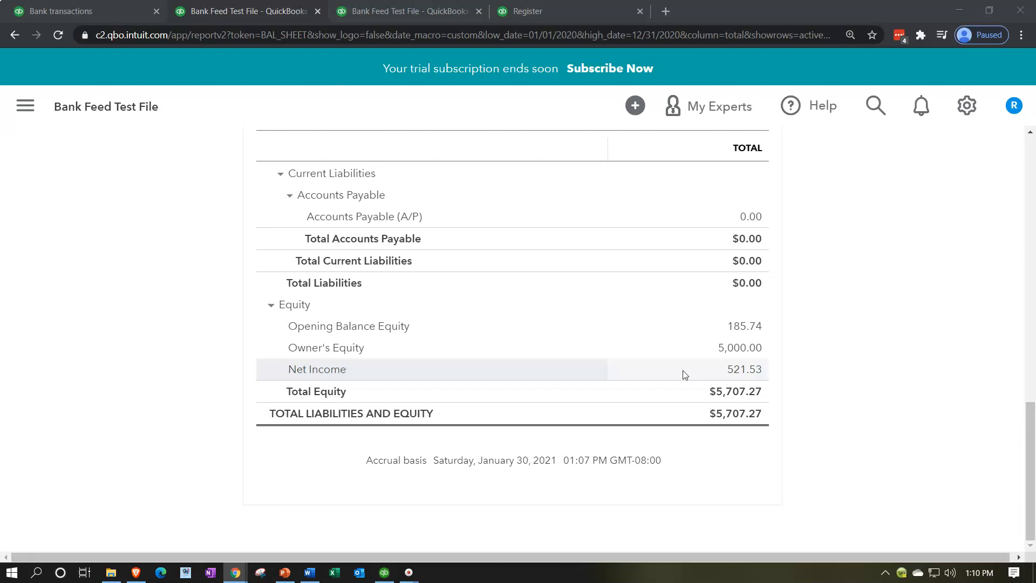
pyautogui.scroll(6, 684, 373)
pyautogui.click(708, 335)
pyautogui.click(726, 291)
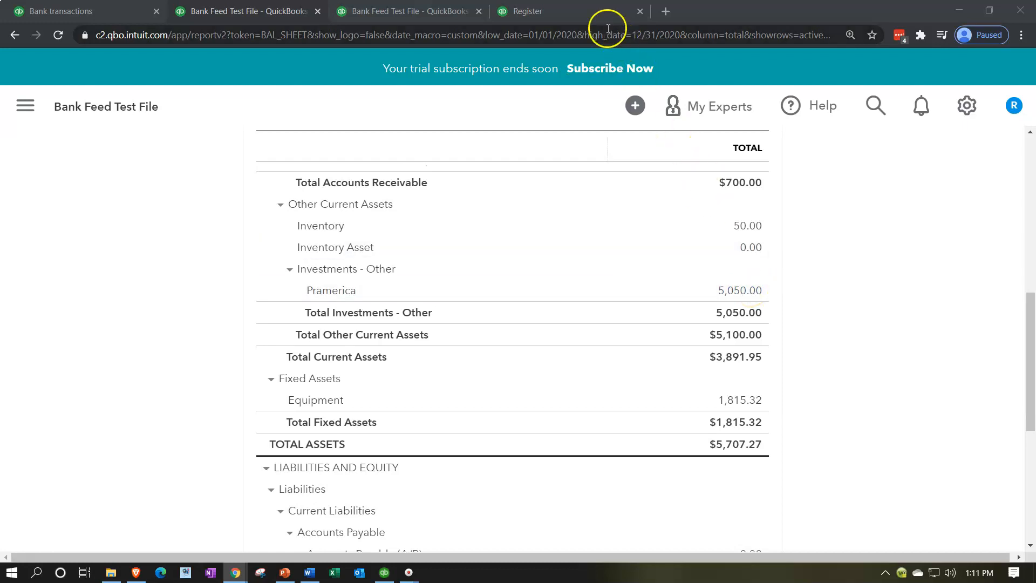
# Step: Return to the Pramerica register and calculate 6000 - 5050 in a compact Calculator window placed over it
pyautogui.click(587, 10)
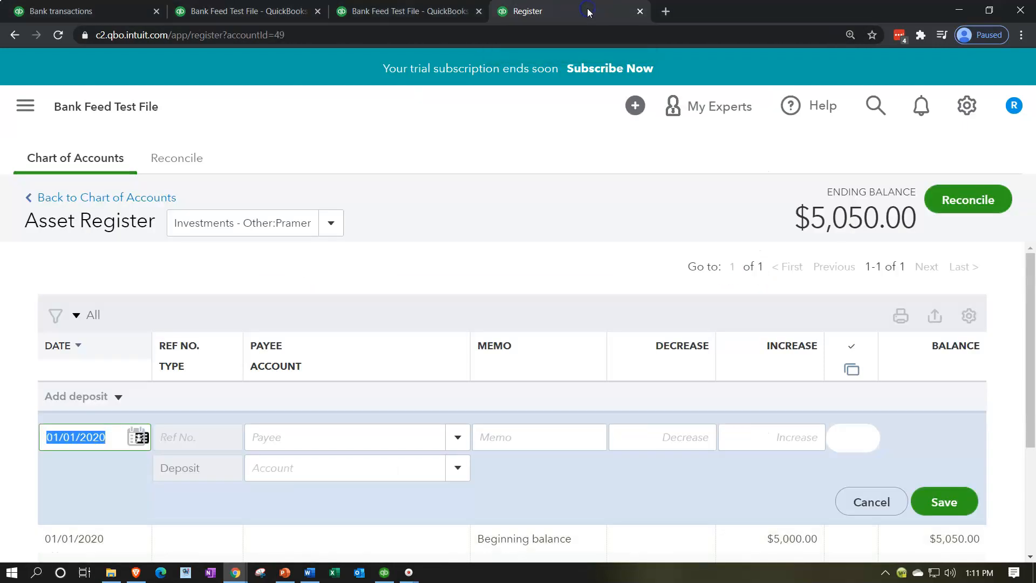
pyautogui.scroll(-1, 592, 287)
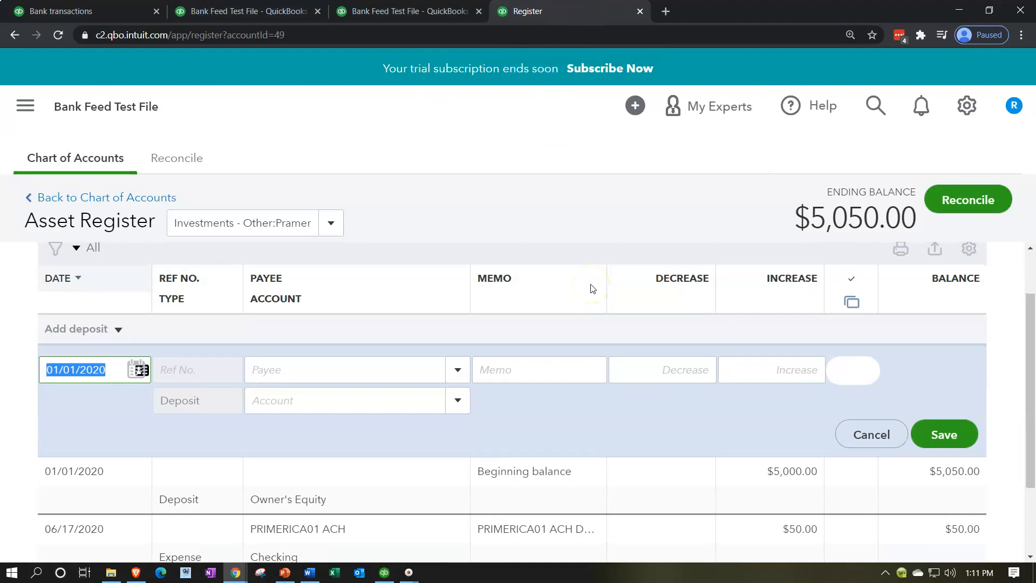
pyautogui.click(48, 576)
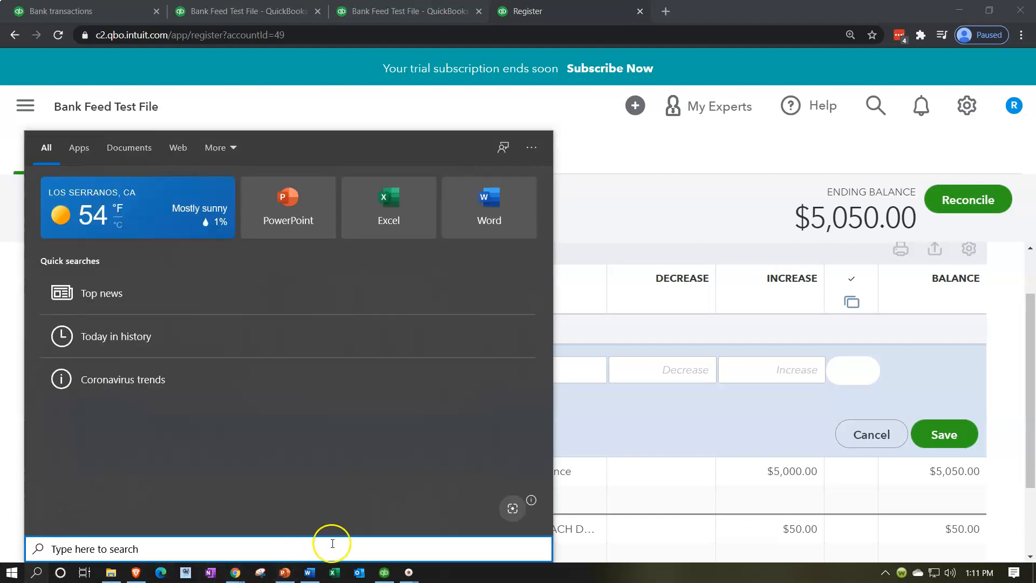
pyautogui.click(472, 579)
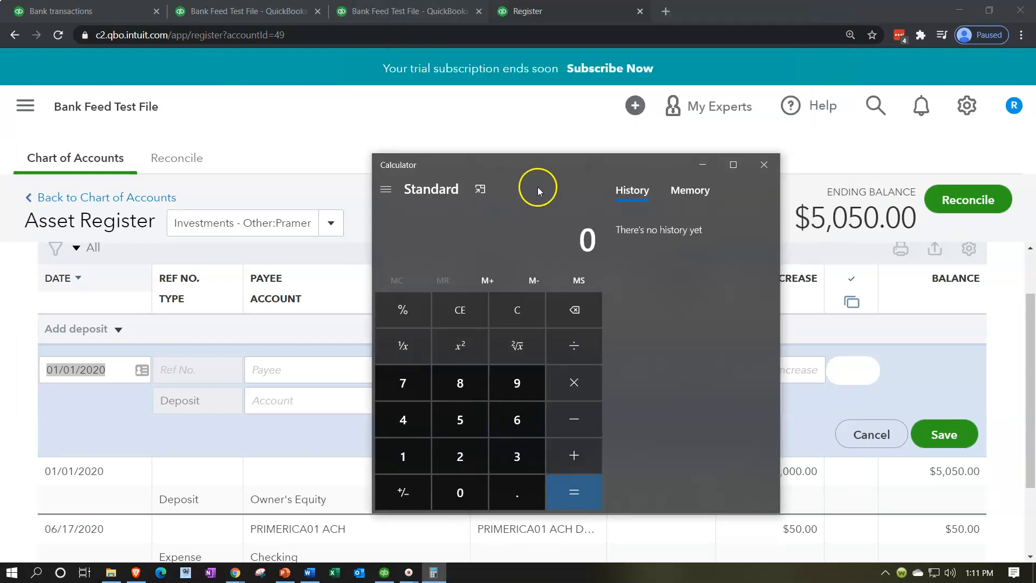
pyautogui.click(480, 189)
pyautogui.moveTo(927, 28); pyautogui.dragTo(559, 180)
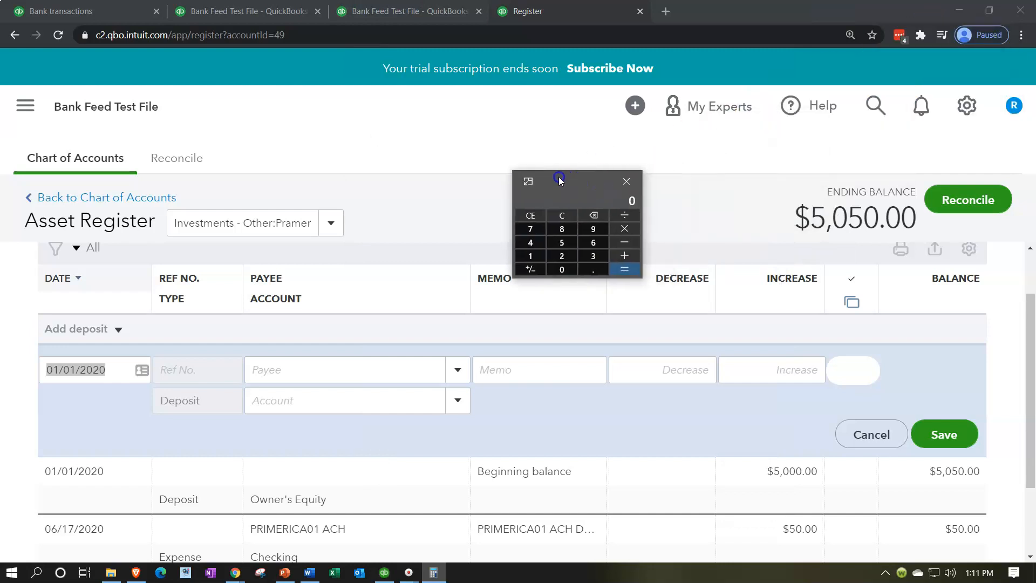
pyautogui.write('6000-5050')
pyautogui.press('Return')
pyautogui.moveTo(565, 184); pyautogui.dragTo(589, 142)
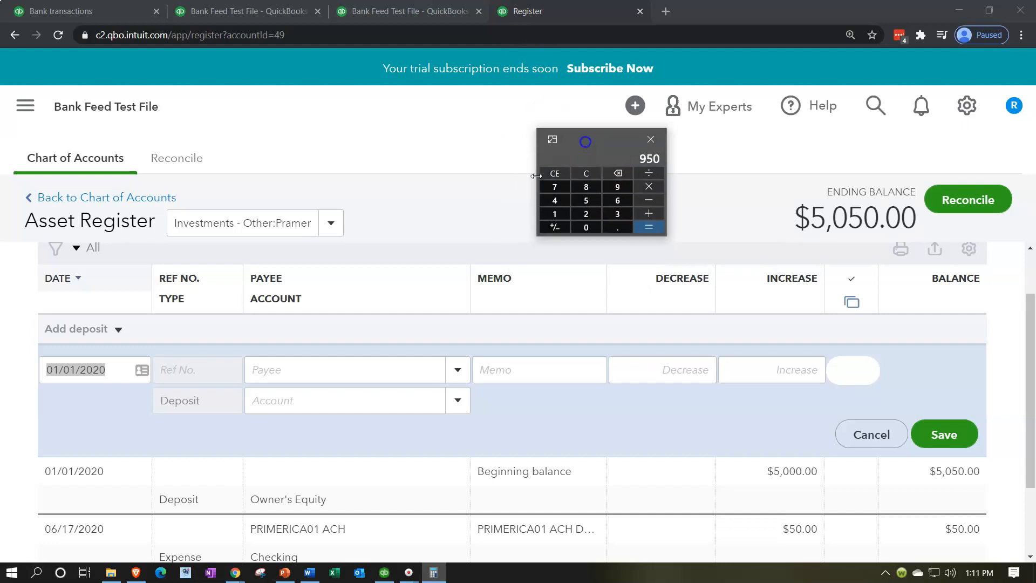
# Step: Fill in the new deposit line of the Pramerica register with date 07/31/2020 and an increase of 950, leaving payee and memo empty
pyautogui.click(108, 369)
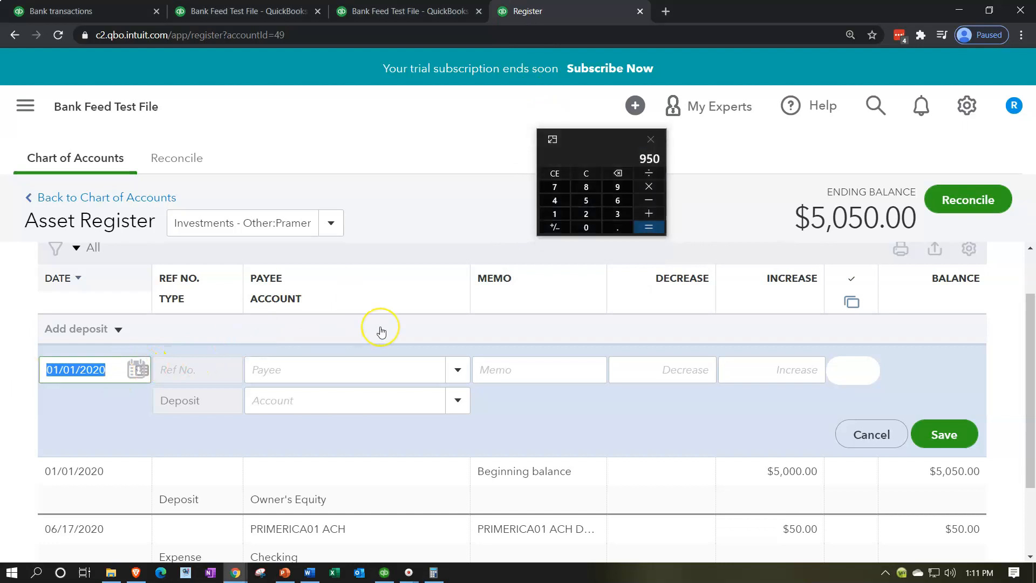
pyautogui.write('07/31/2')
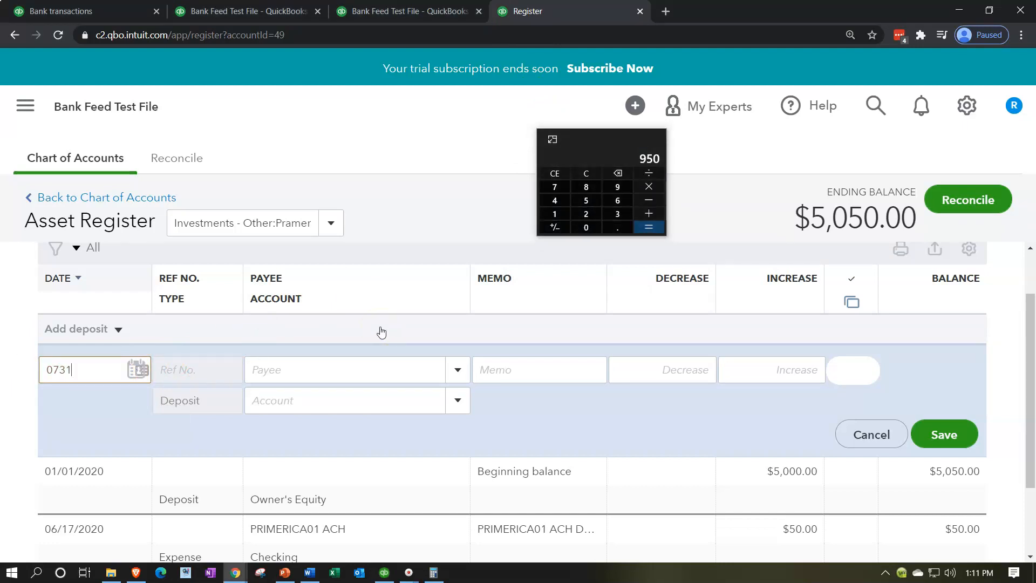
pyautogui.write('0')
pyautogui.press('Tab')
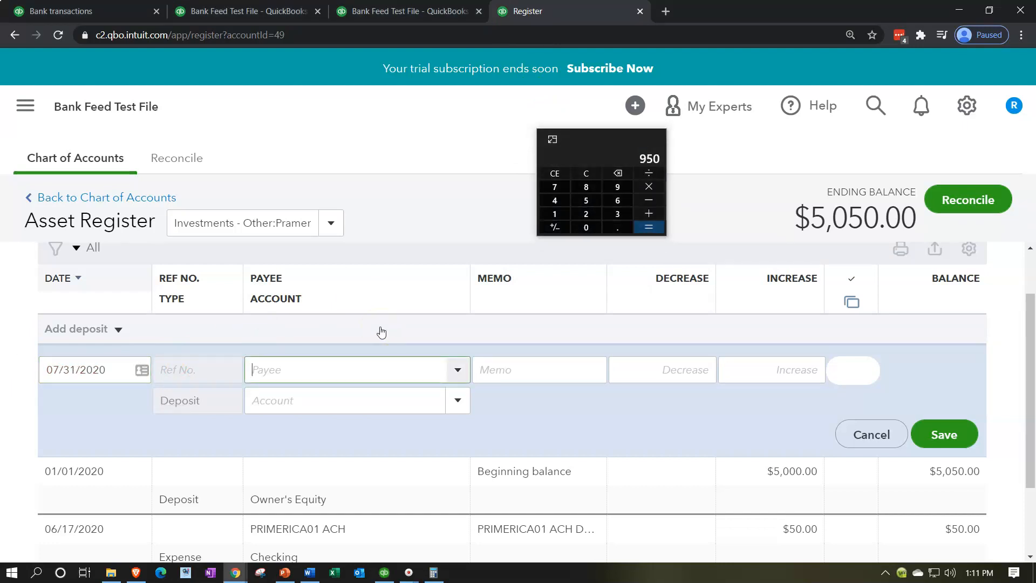
pyautogui.press('Tab')
pyautogui.write('Ga')
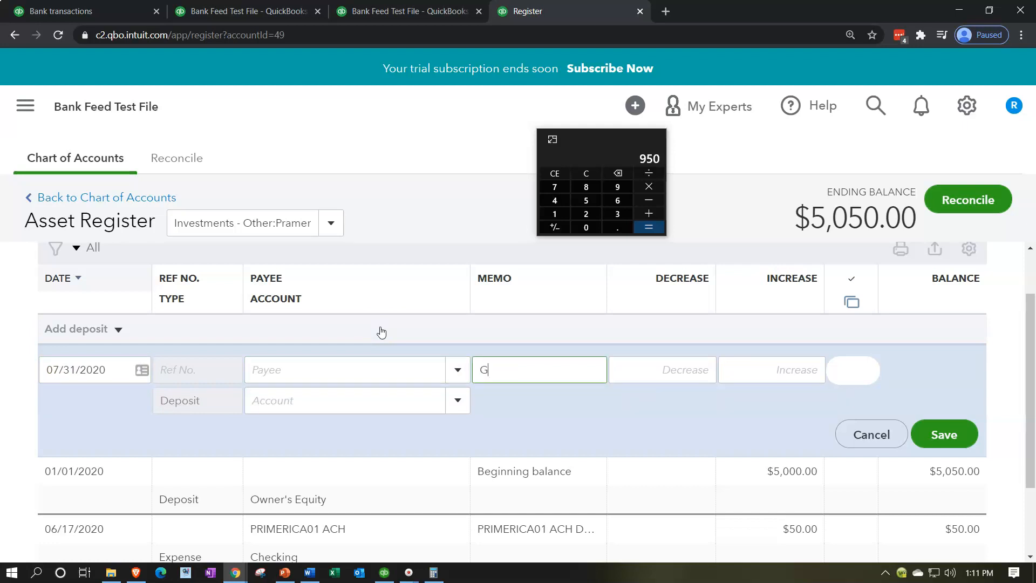
pyautogui.press('BackSpace')
pyautogui.press('BackSpace')
pyautogui.press('Tab')
pyautogui.press('Tab')
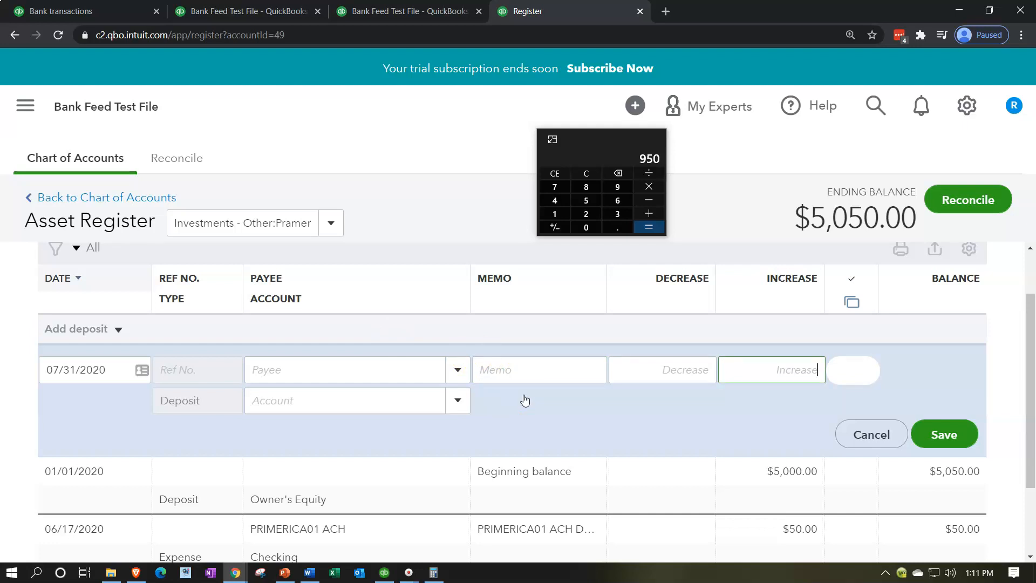
pyautogui.write('950')
pyautogui.press('Tab')
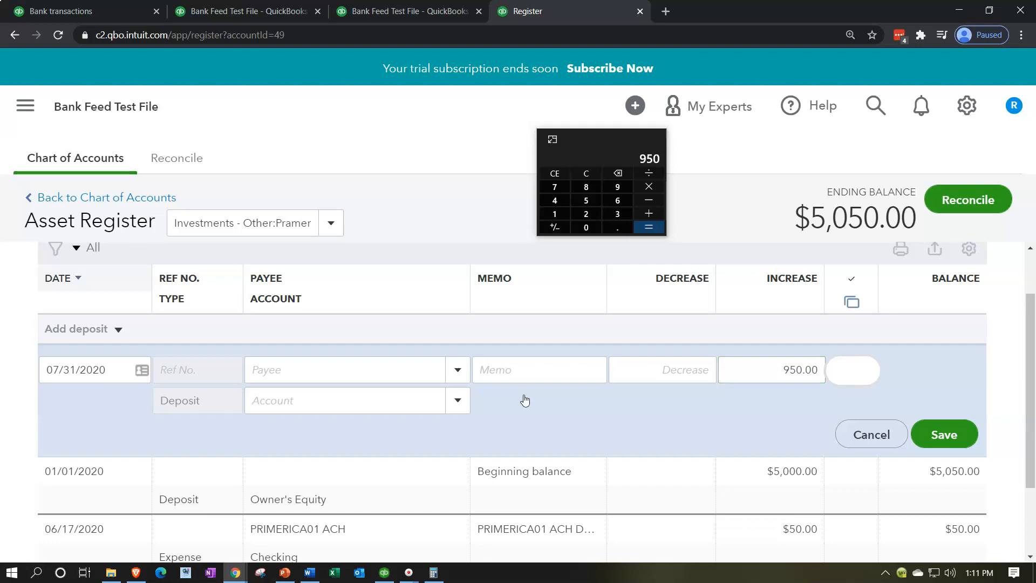
# Step: Start a new account for the deposit with account type Other Income and detail type Other Investment Income, closing the Calculator
pyautogui.click(457, 401)
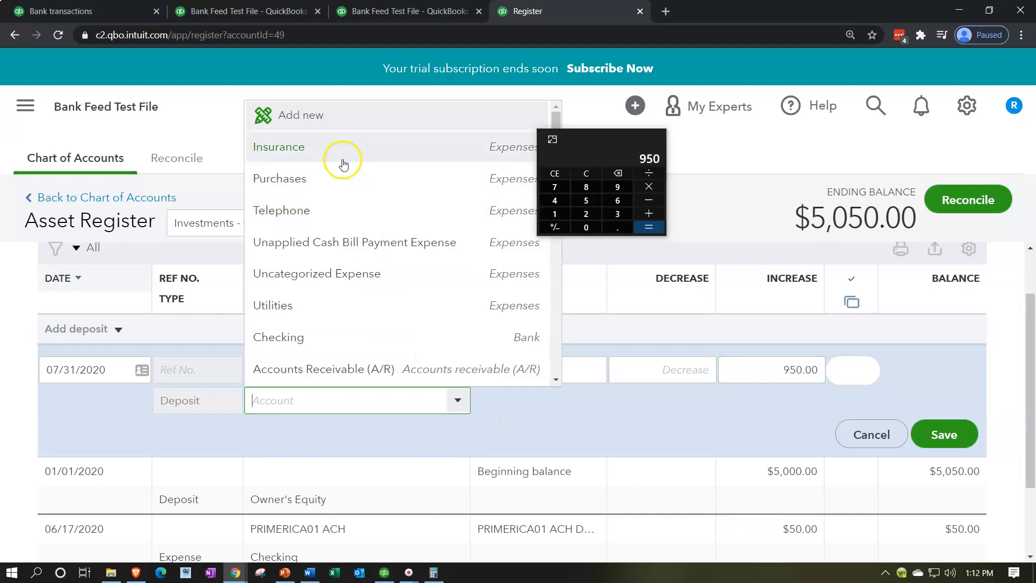
pyautogui.click(393, 115)
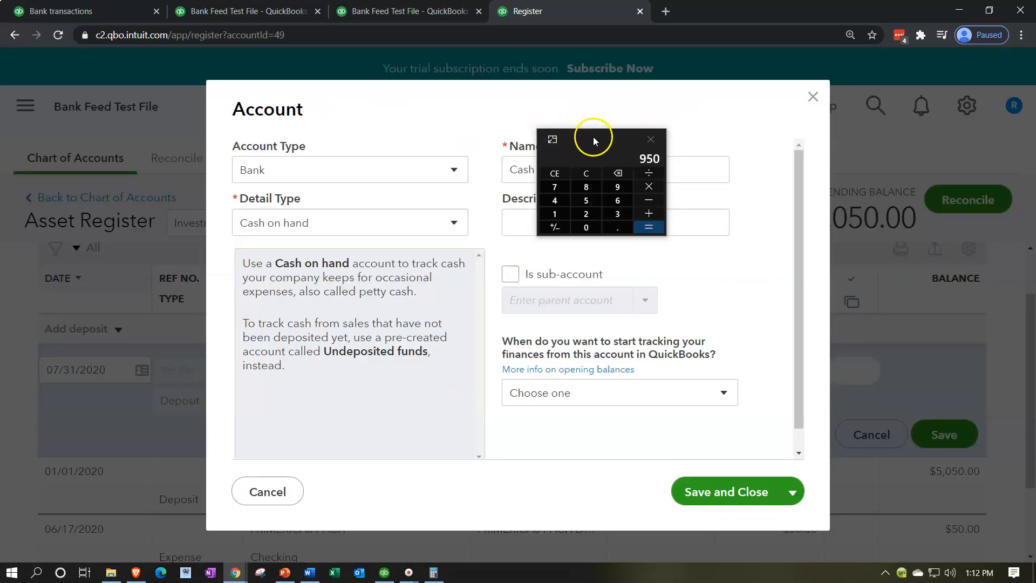
pyautogui.click(647, 133)
pyautogui.click(456, 170)
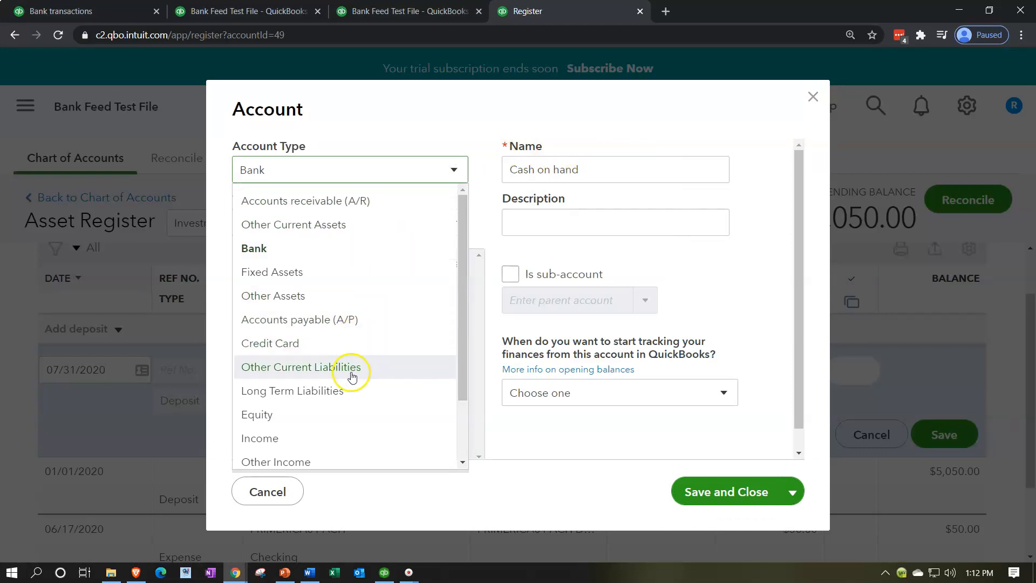
pyautogui.scroll(-2, 324, 440)
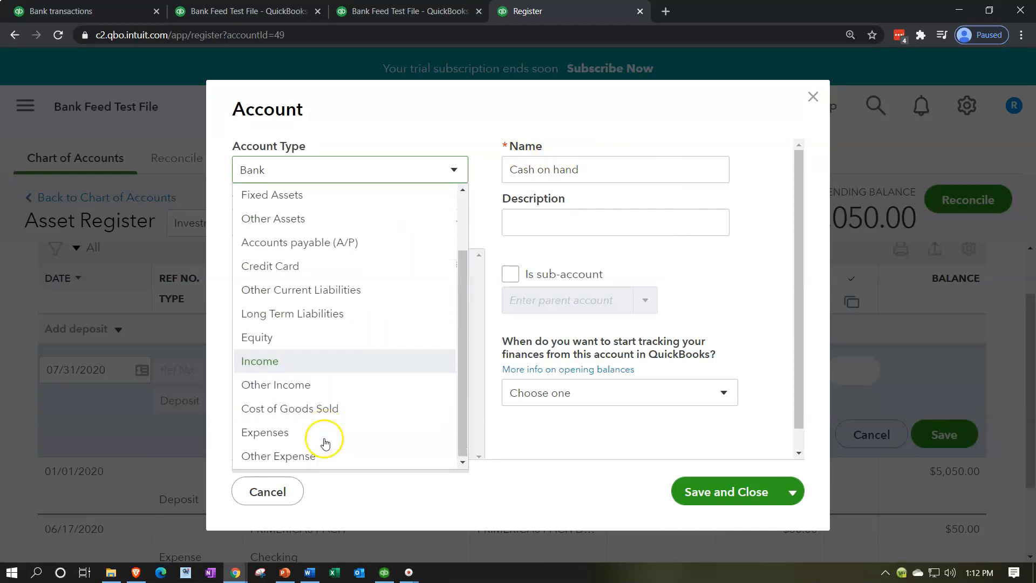
pyautogui.click(302, 396)
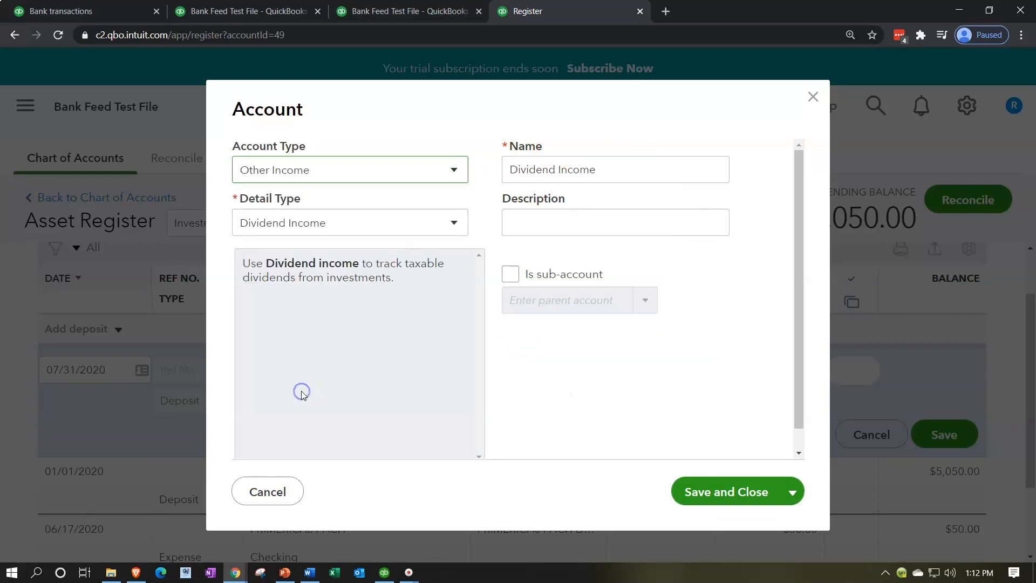
pyautogui.click(387, 219)
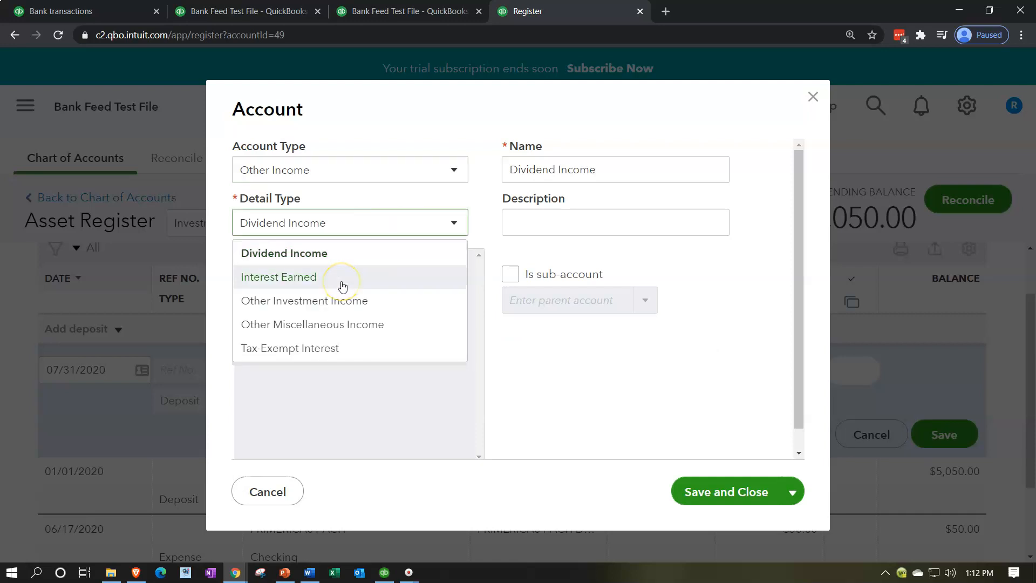
pyautogui.click(370, 302)
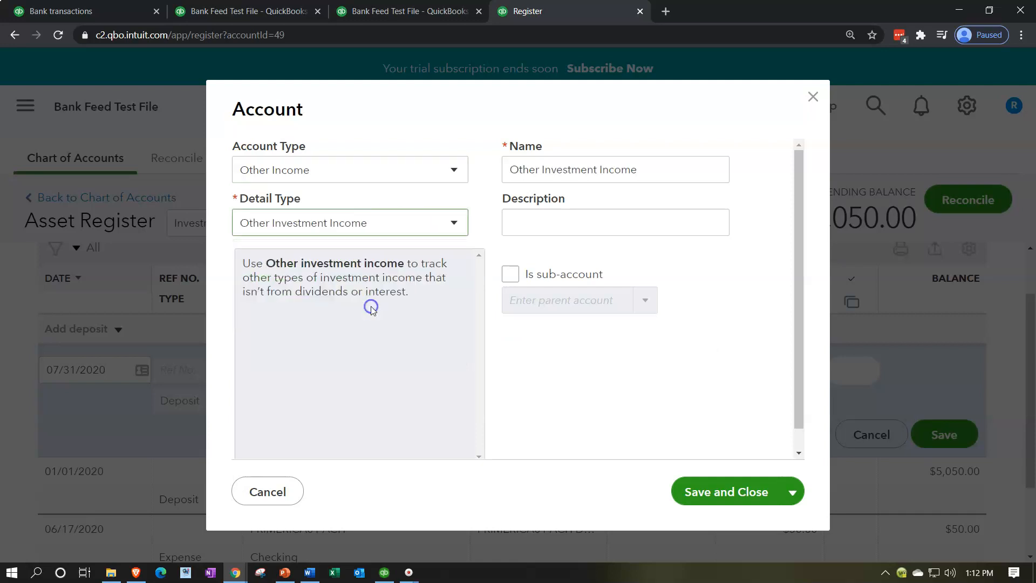
# Step: Name the new account "Gain / Loss on Investment", save it and save the deposit in the register
pyautogui.moveTo(652, 168); pyautogui.dragTo(410, 172)
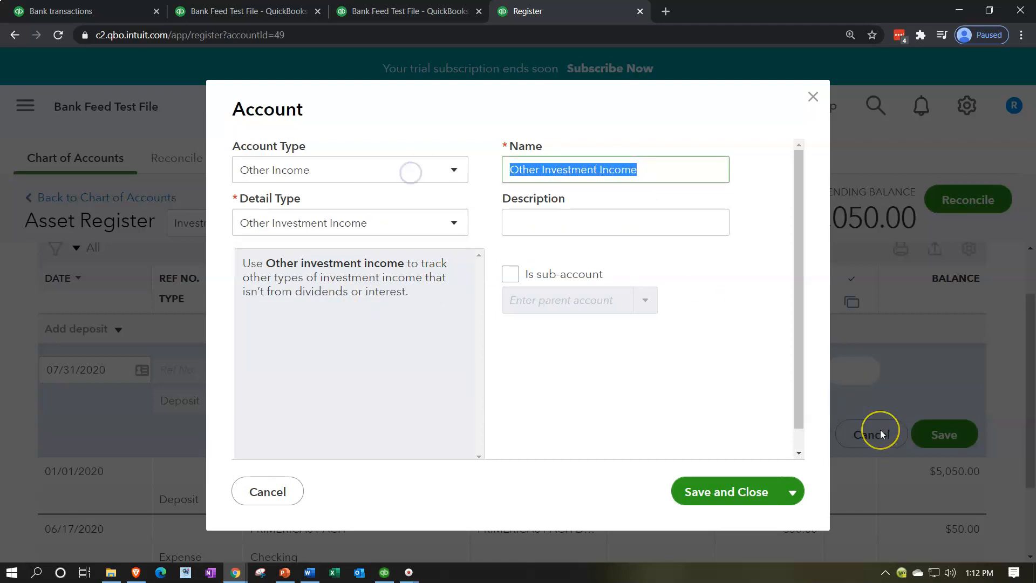
pyautogui.write('Gain / Loss ')
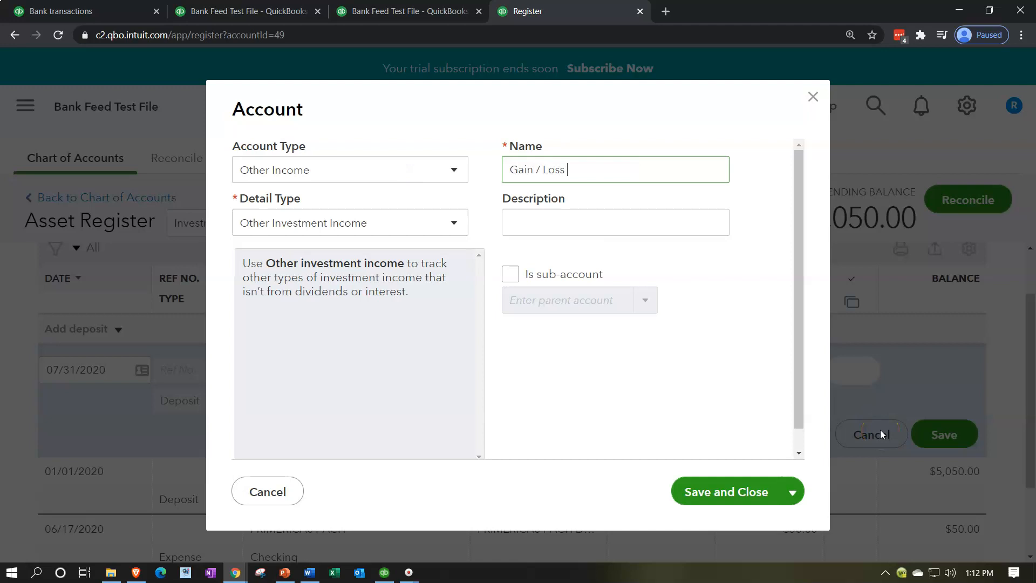
pyautogui.write('on Investment')
pyautogui.press('Tab')
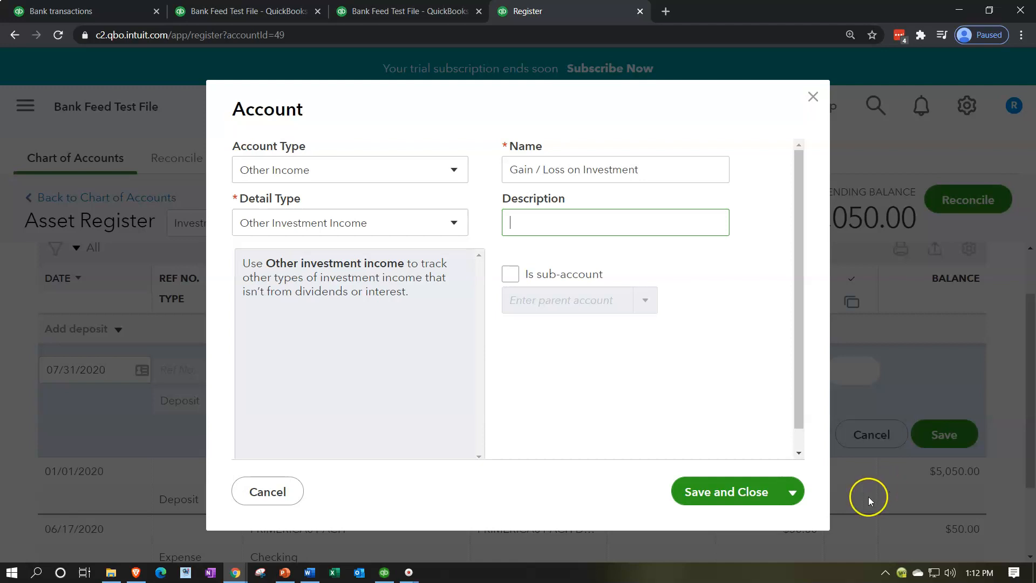
pyautogui.click(739, 492)
pyautogui.click(942, 436)
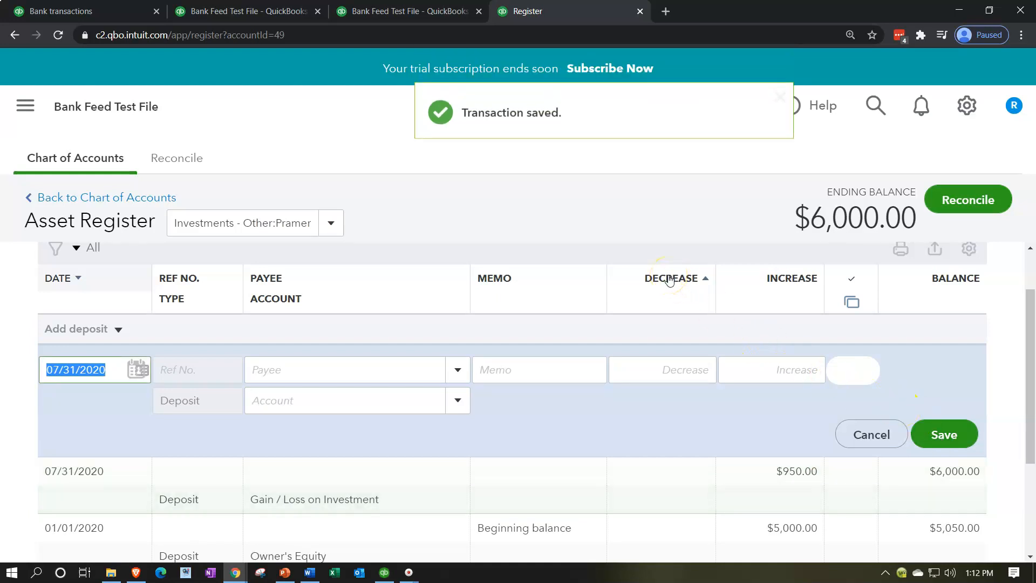
# Step: Rerun the Balance Sheet and check the Pramerica balance after the value adjustment
pyautogui.click(243, 11)
pyautogui.scroll(8, 217, 295)
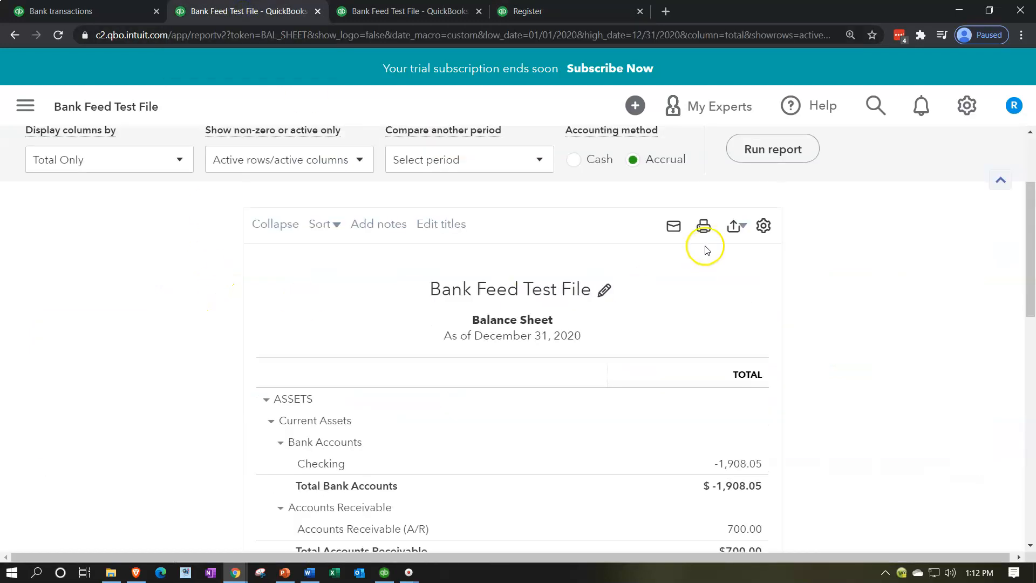
pyautogui.click(747, 154)
pyautogui.scroll(-5, 176, 363)
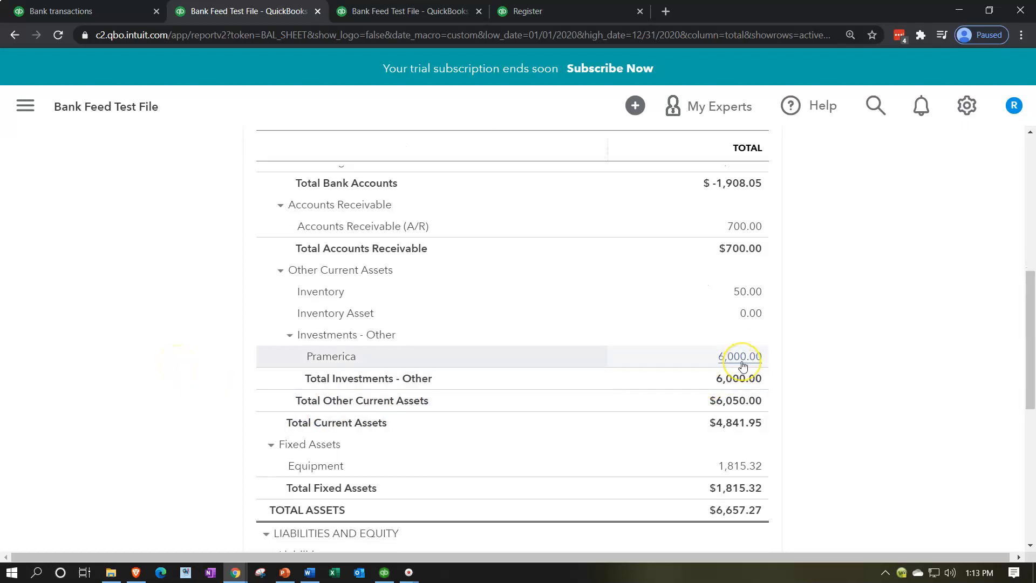
# Step: Open the Pramerica transaction detail, review the dates, split accounts and amounts of its entries, and return to the Balance Sheet
pyautogui.click(741, 358)
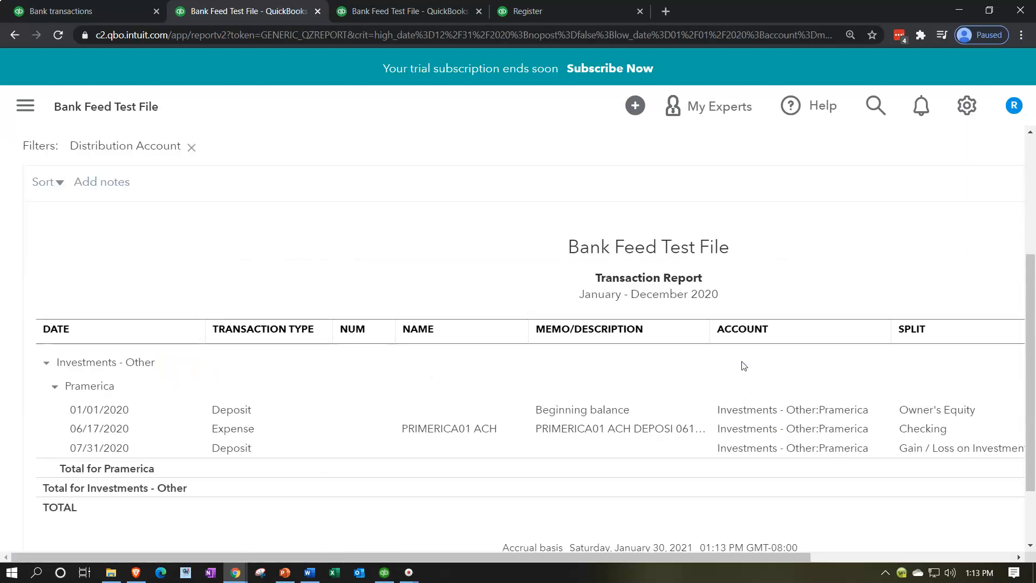
pyautogui.moveTo(717, 557); pyautogui.dragTo(859, 560)
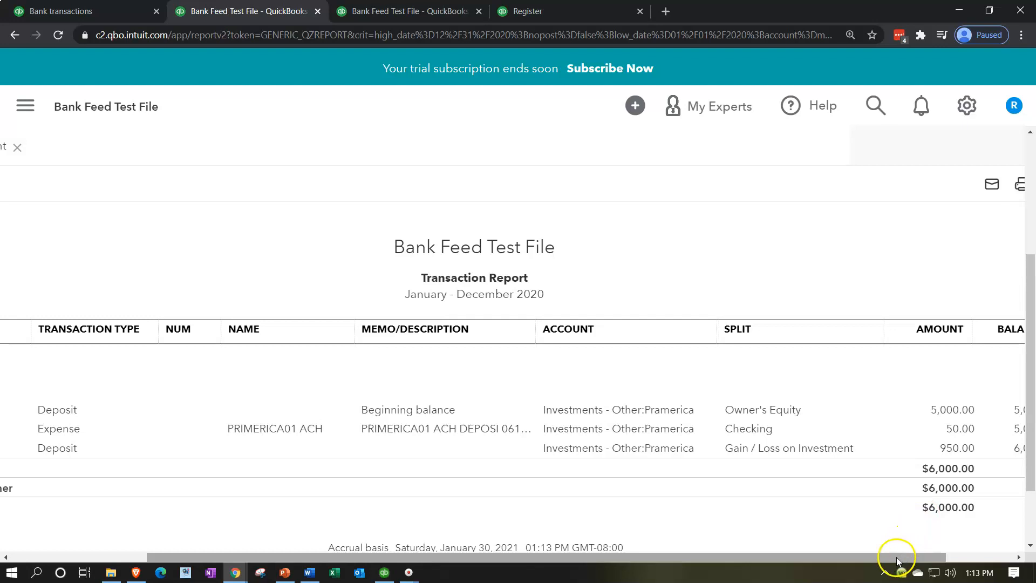
pyautogui.moveTo(894, 556); pyautogui.dragTo(523, 576)
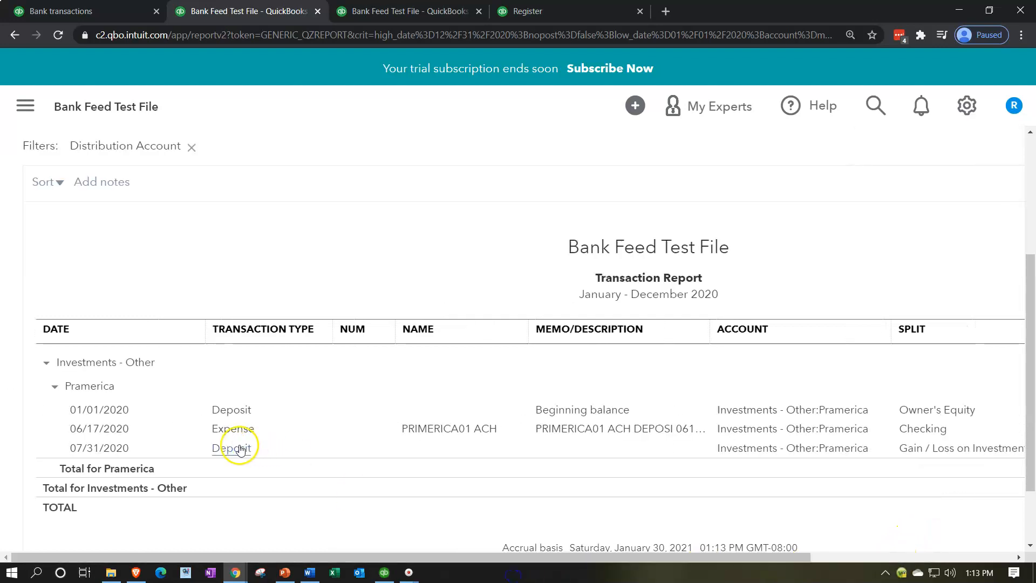
pyautogui.scroll(4, 159, 451)
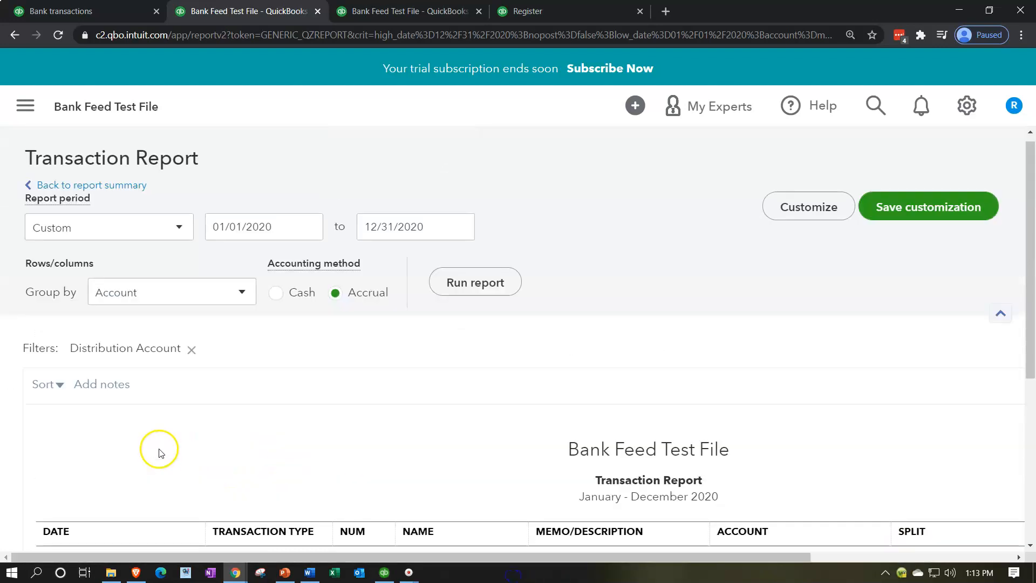
pyautogui.click(133, 198)
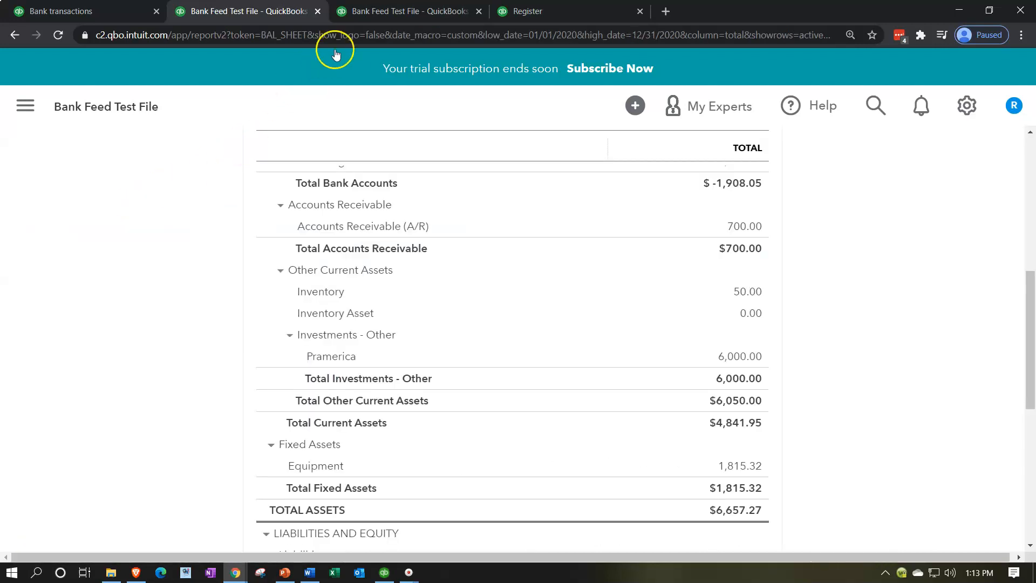
# Step: Rerun the Profit and Loss report and compare the Gain / Loss on Investment line under Other Income with net operating income and net income
pyautogui.click(378, 12)
pyautogui.click(766, 283)
pyautogui.scroll(-4, 277, 347)
pyautogui.scroll(-4, 209, 348)
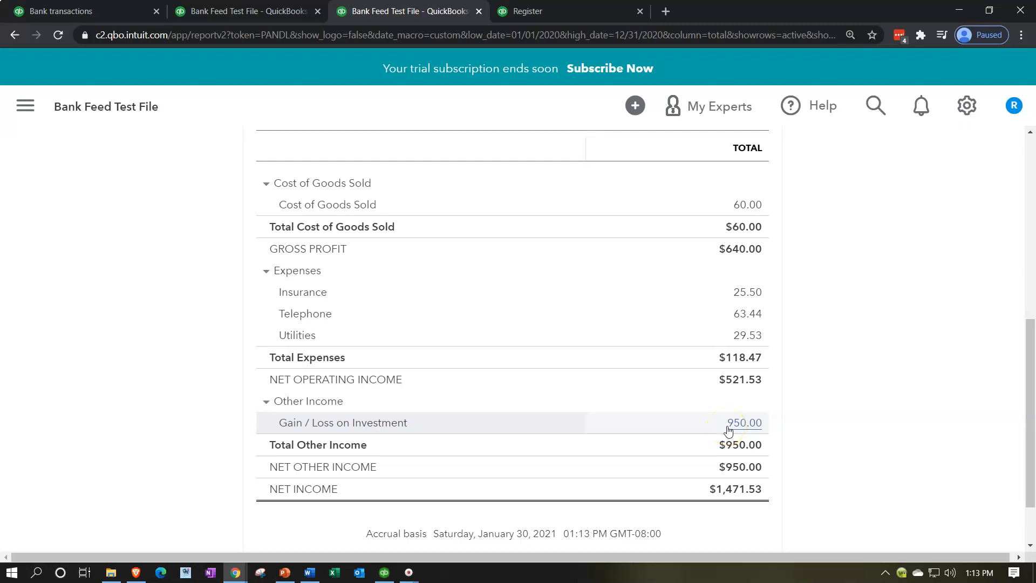
pyautogui.scroll(2, 727, 430)
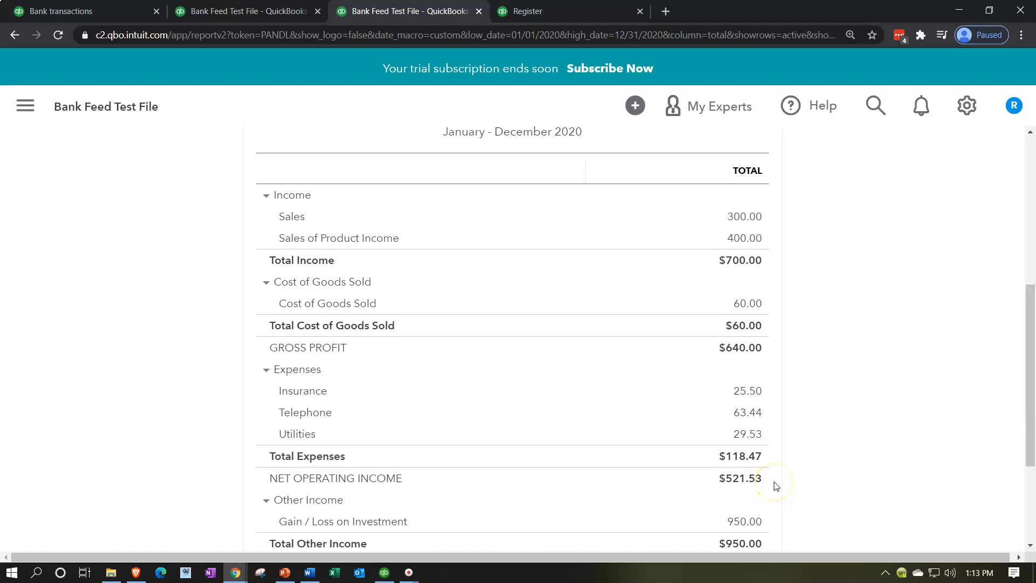
pyautogui.scroll(-2, 775, 486)
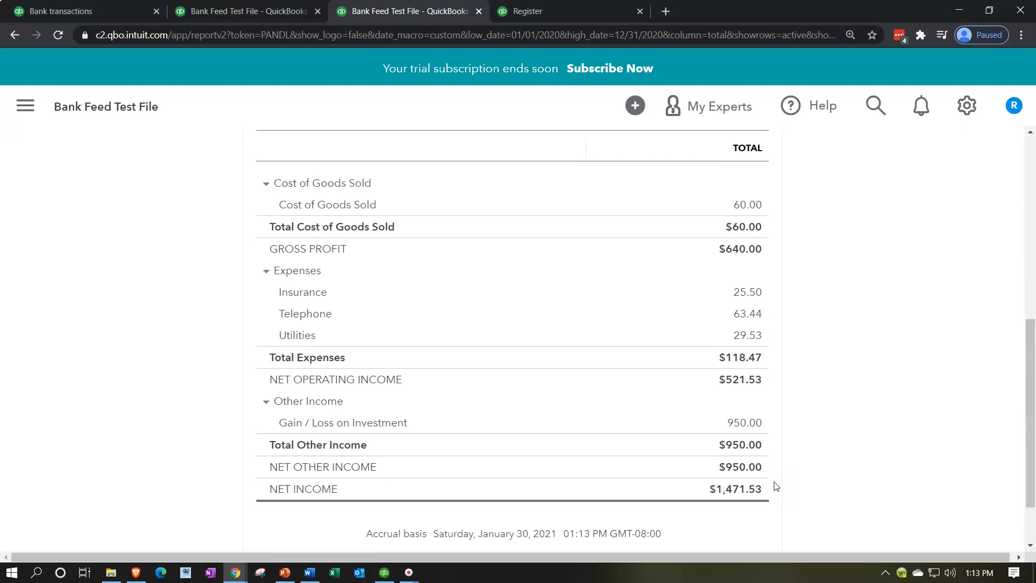
pyautogui.click(766, 424)
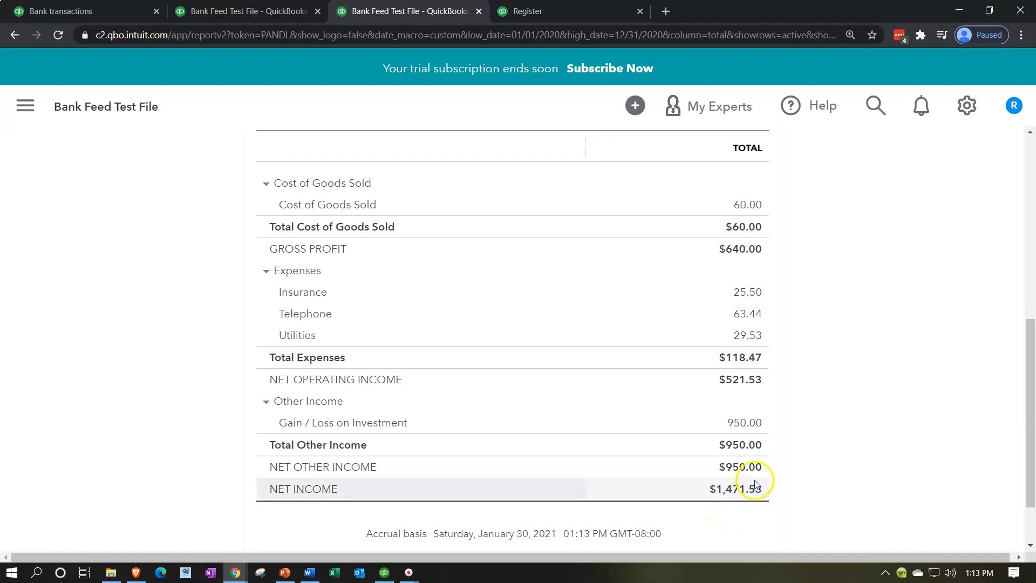
pyautogui.scroll(2, 818, 485)
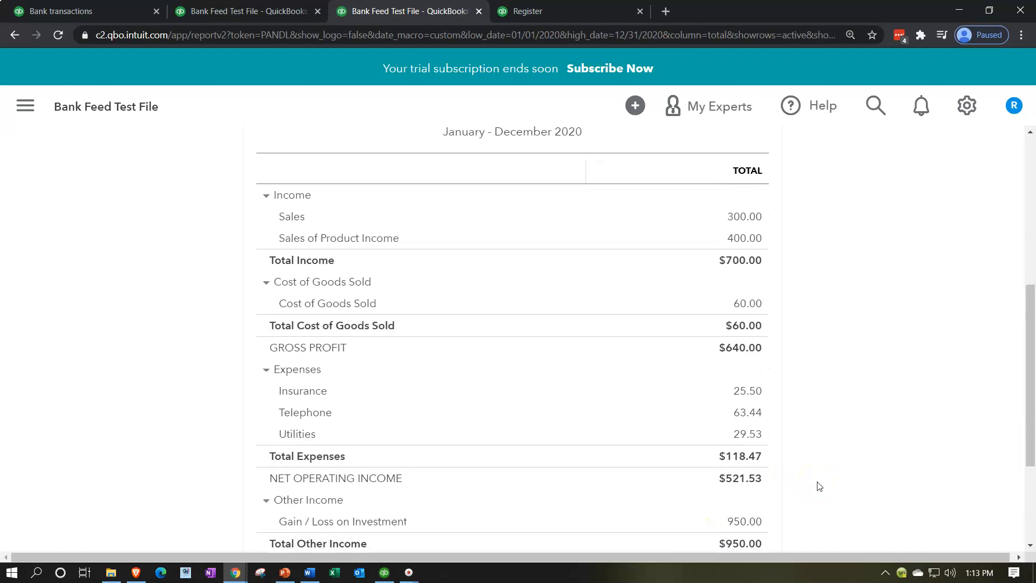